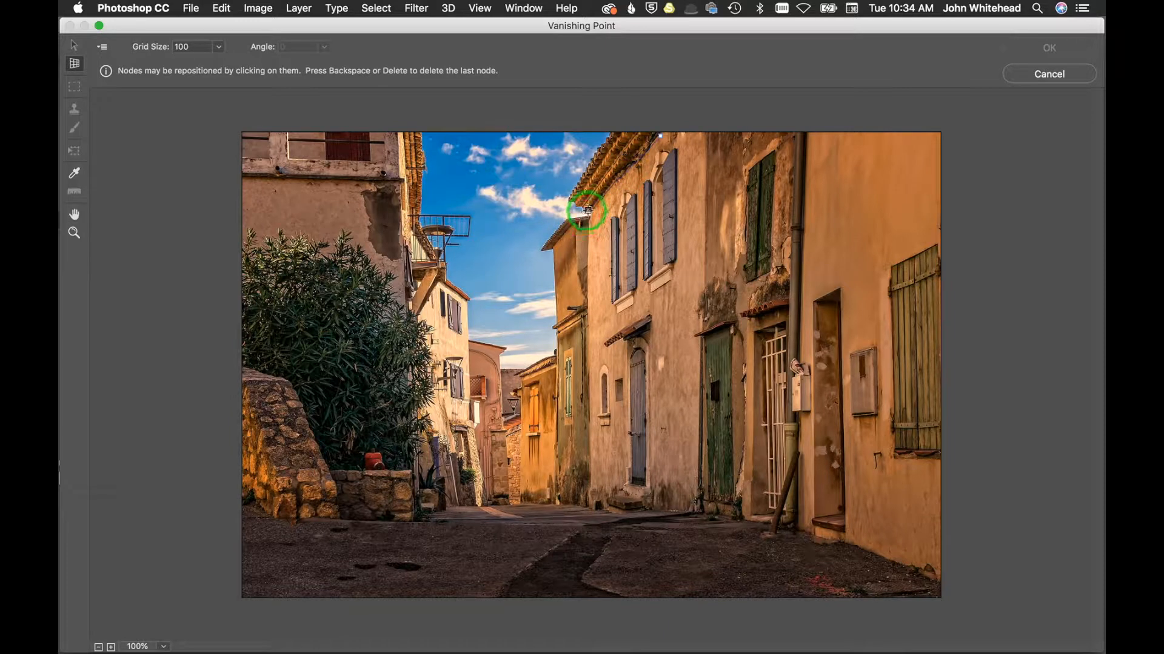
Step: Finish the perspective plane along the right-hand building facade and stretch its edges to cover the whole wall down the street
left_click(591, 503)
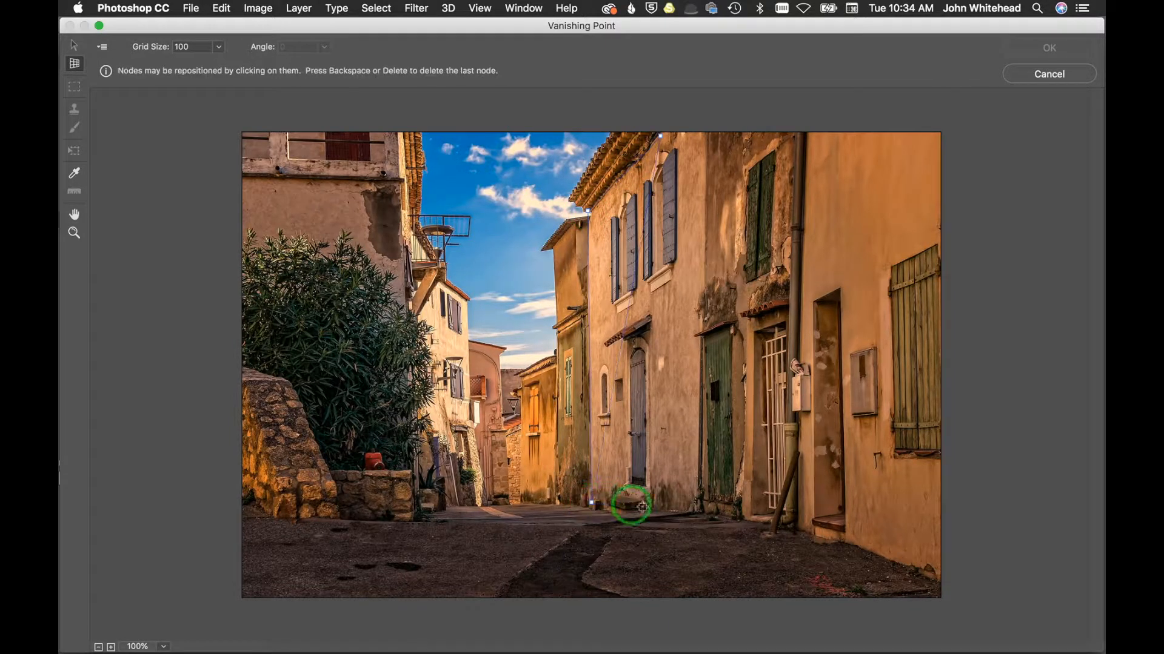
left_click(699, 509)
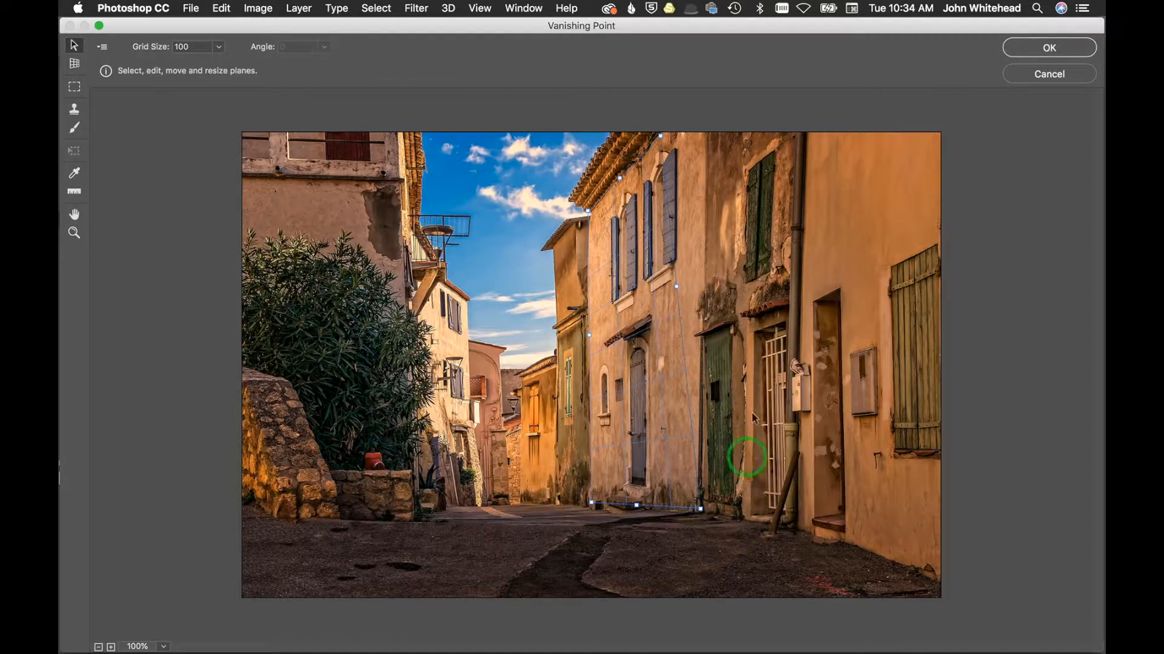
left_click_drag(680, 130, 709, 119)
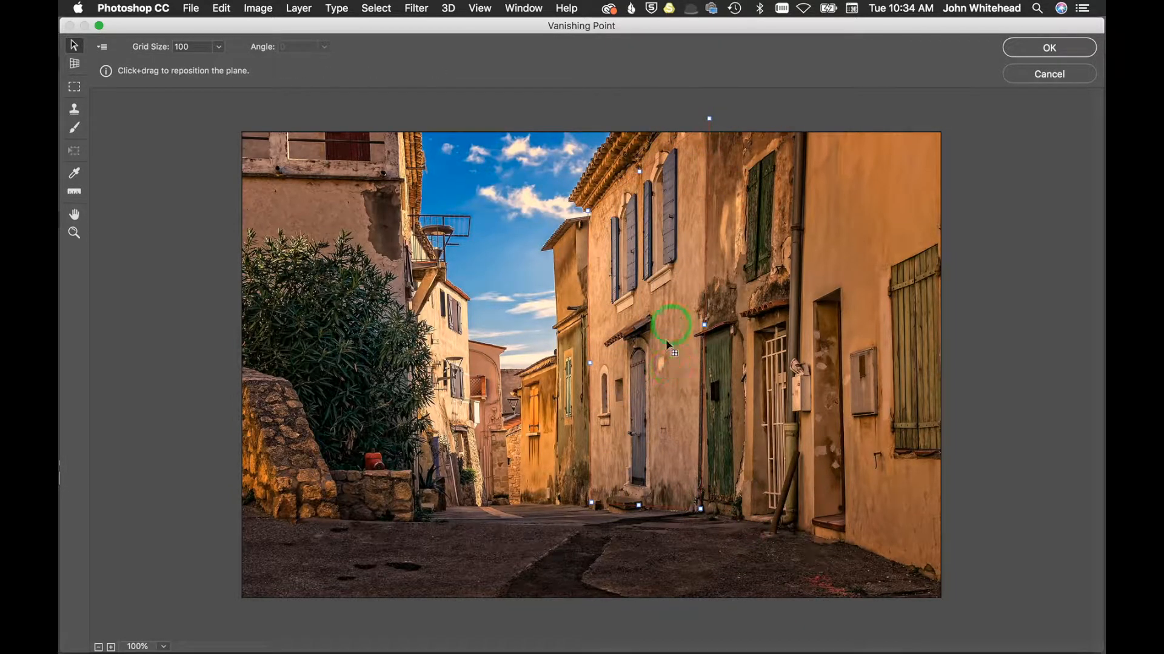
left_click_drag(707, 117, 664, 121)
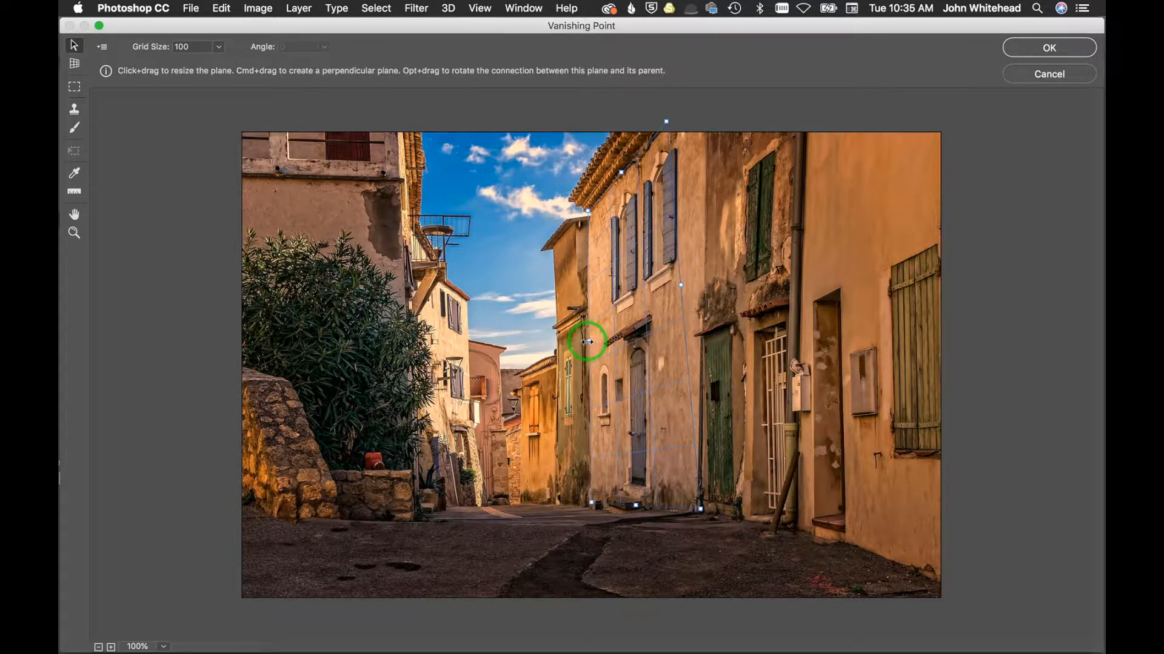
left_click_drag(587, 341, 475, 367)
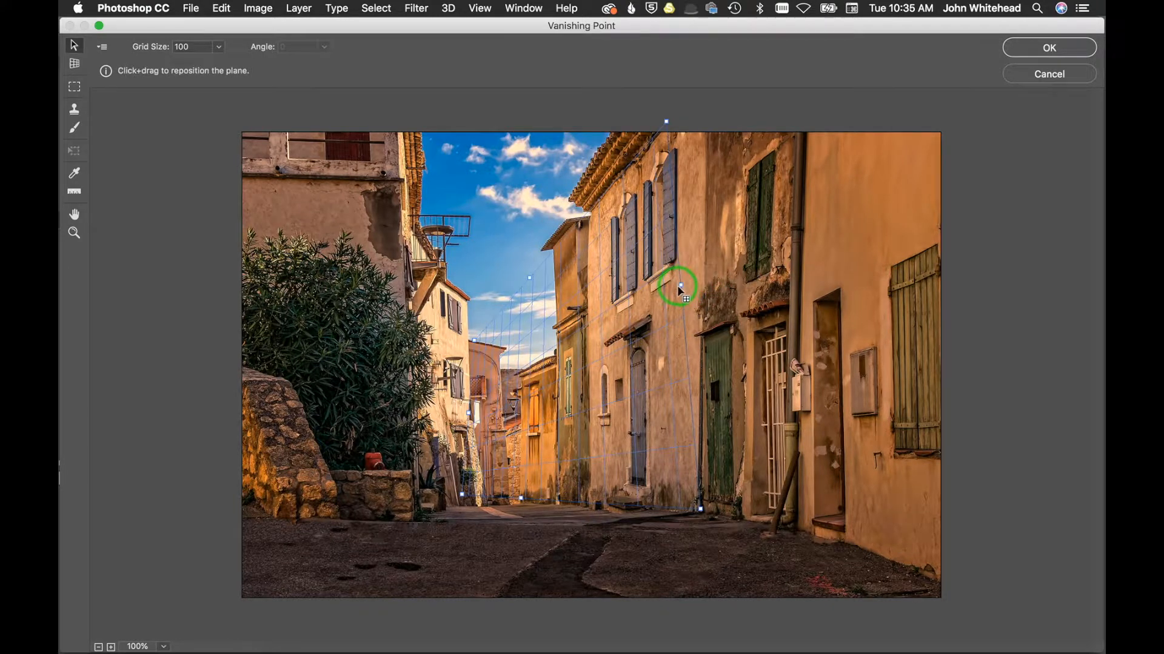
left_click_drag(681, 284, 940, 232)
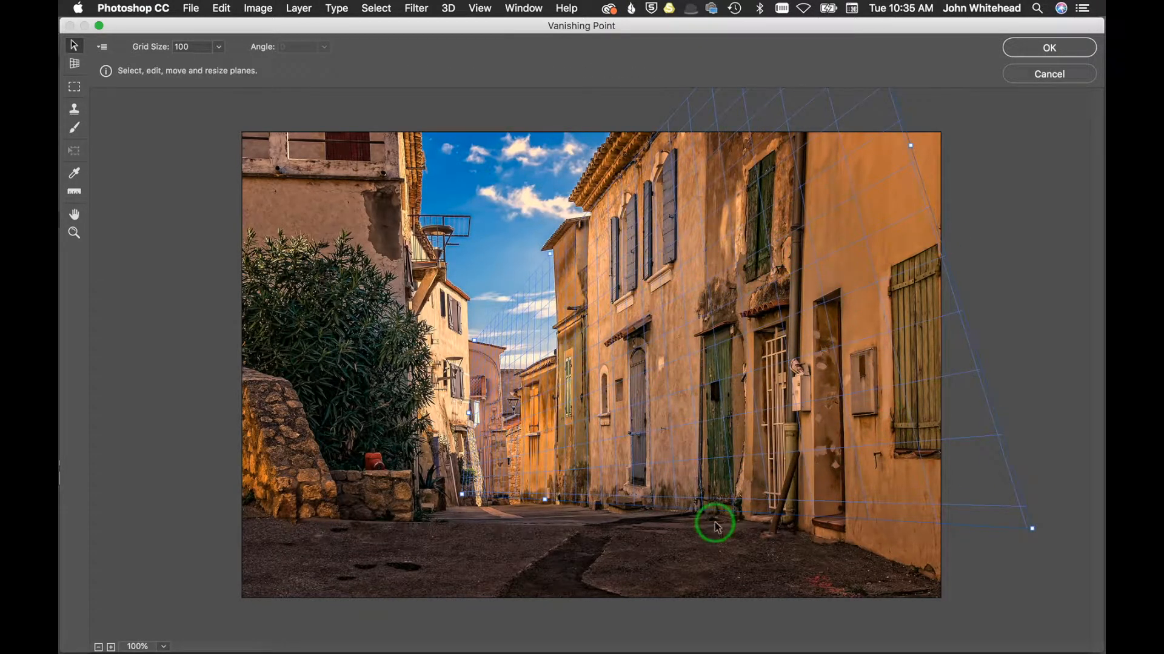
Step: Switch to the Stamp tool, sample the green shutter as clone source and stamp it onto the right wall
left_click(74, 111)
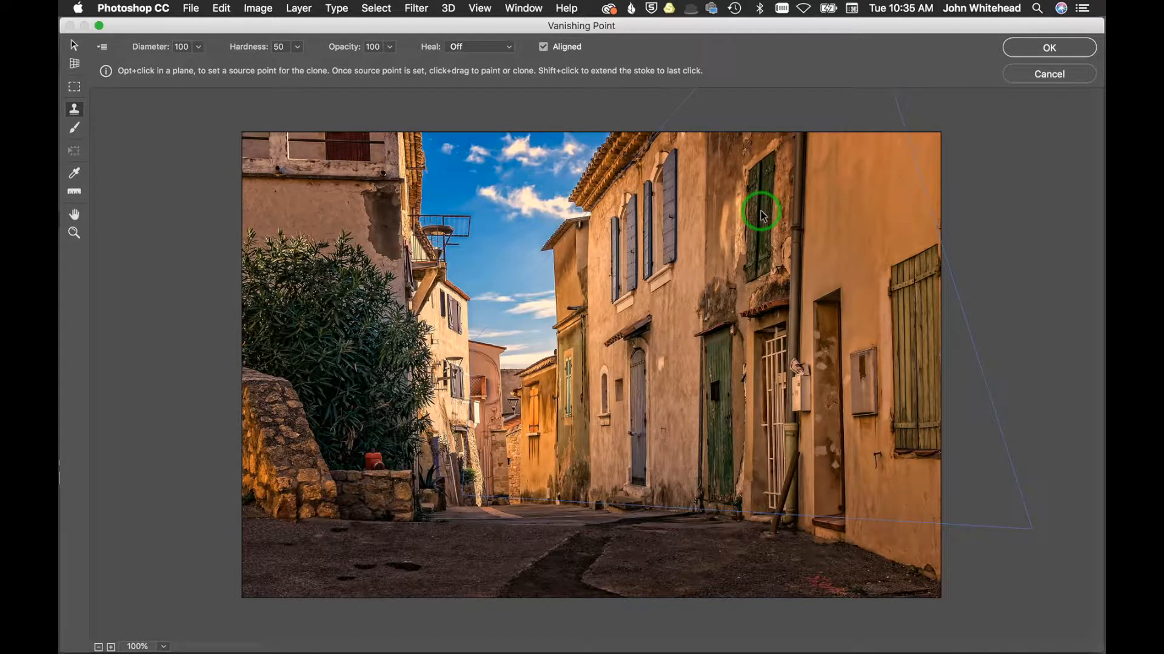
key("alt")
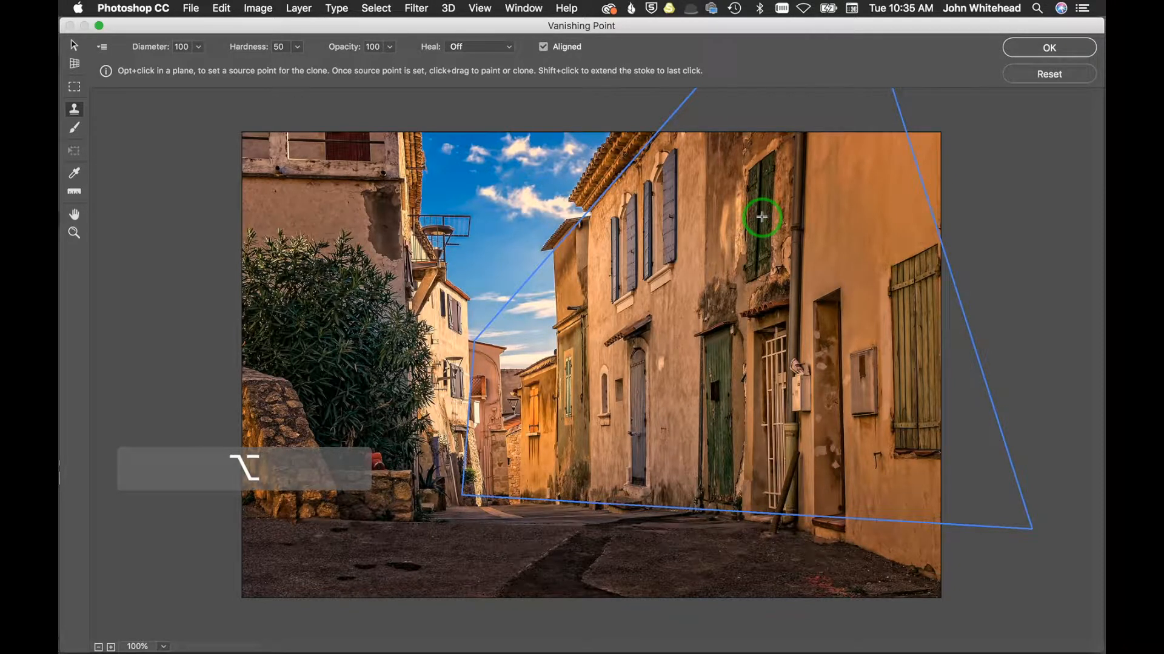
left_click(762, 216, "alt")
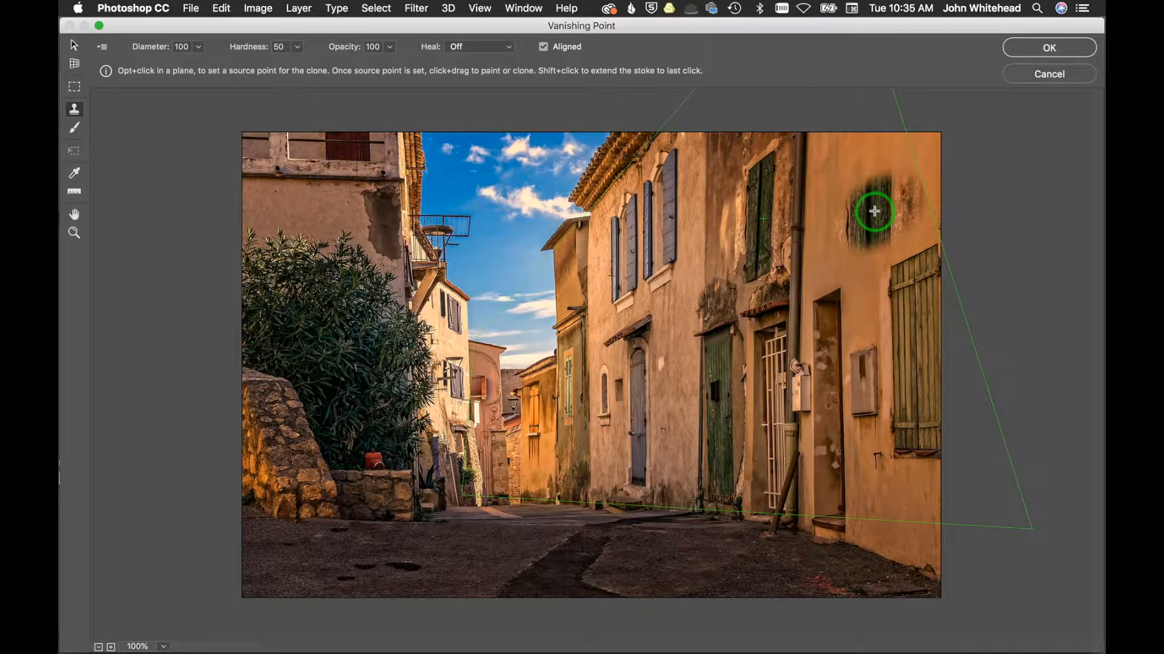
left_click(764, 219, "alt")
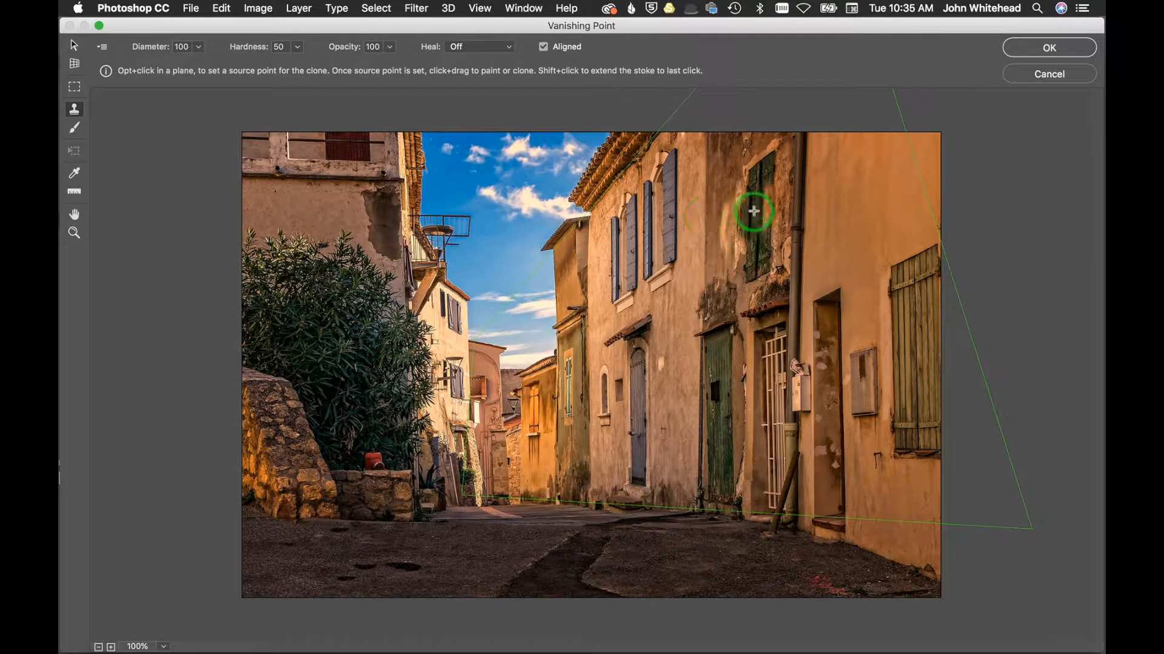
Step: Sample new clone source points on the yellow building at the far end of the street
key("alt")
left_click(668, 398, "alt")
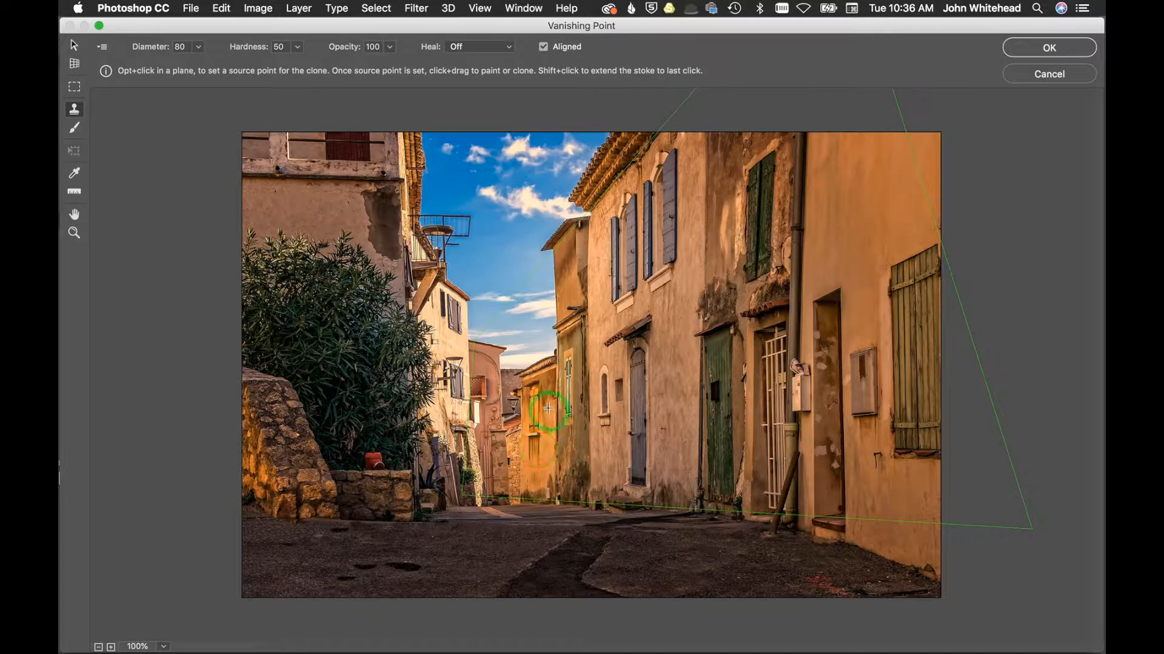
key("alt")
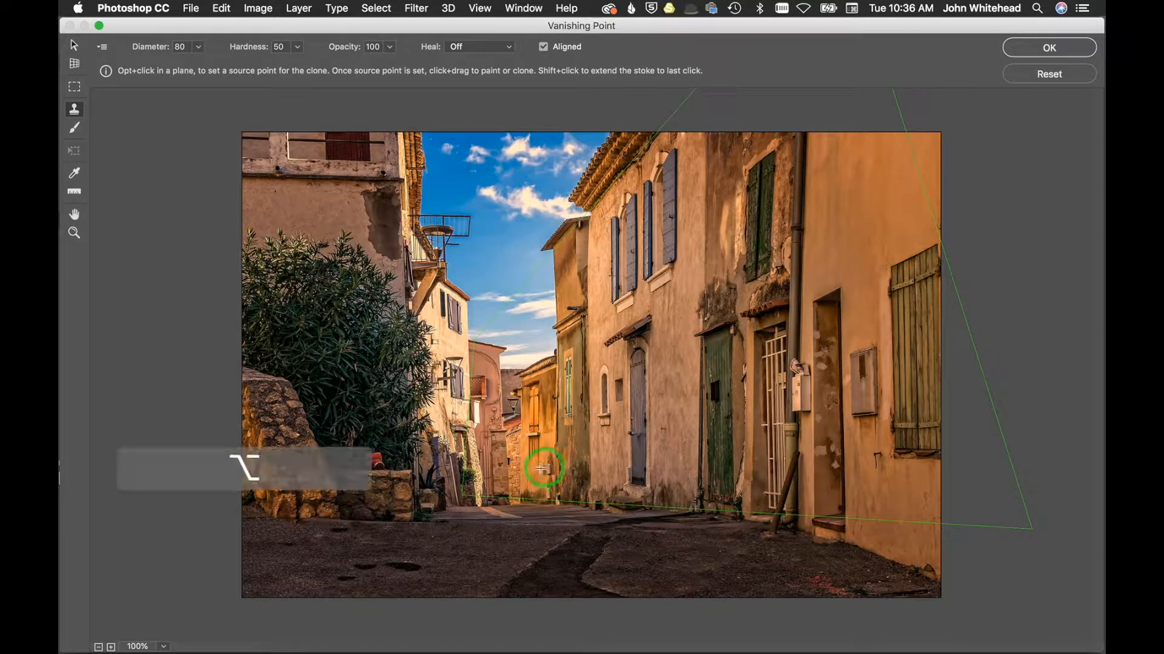
left_click(534, 473, "alt")
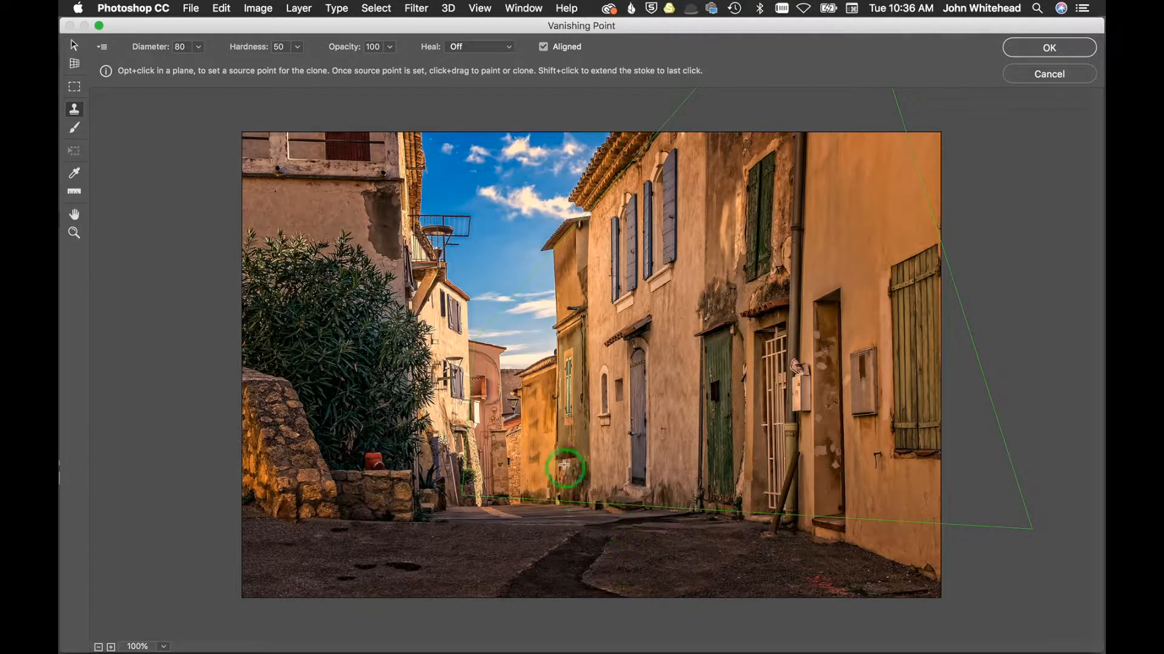
key("alt")
left_click(528, 481, "alt")
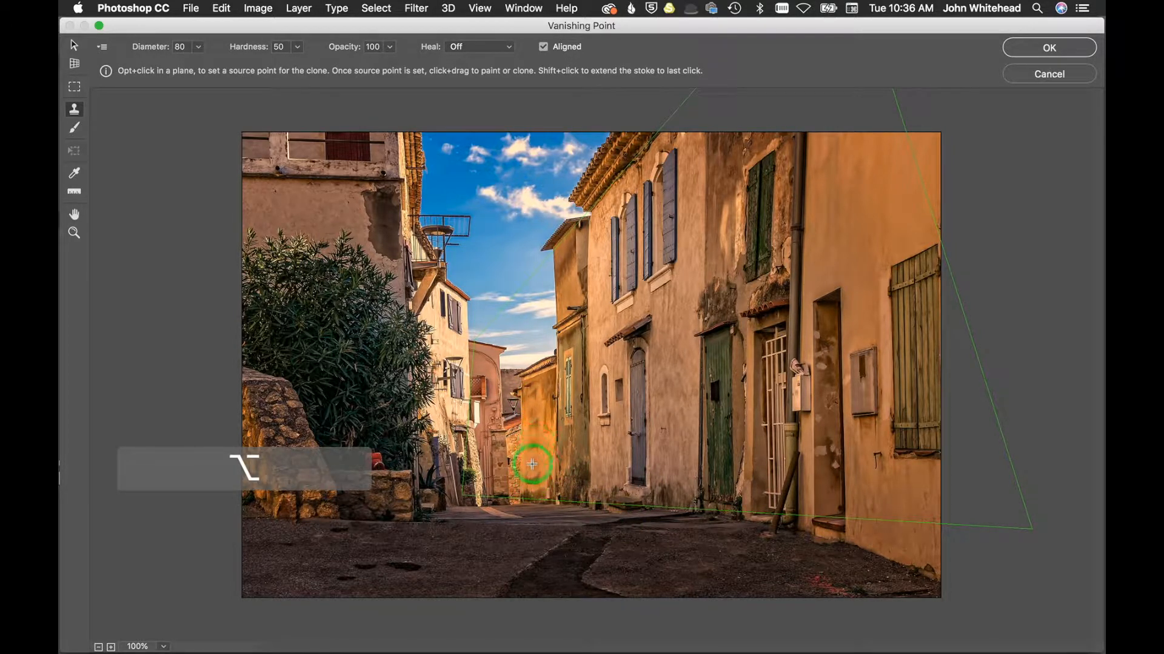
key("alt")
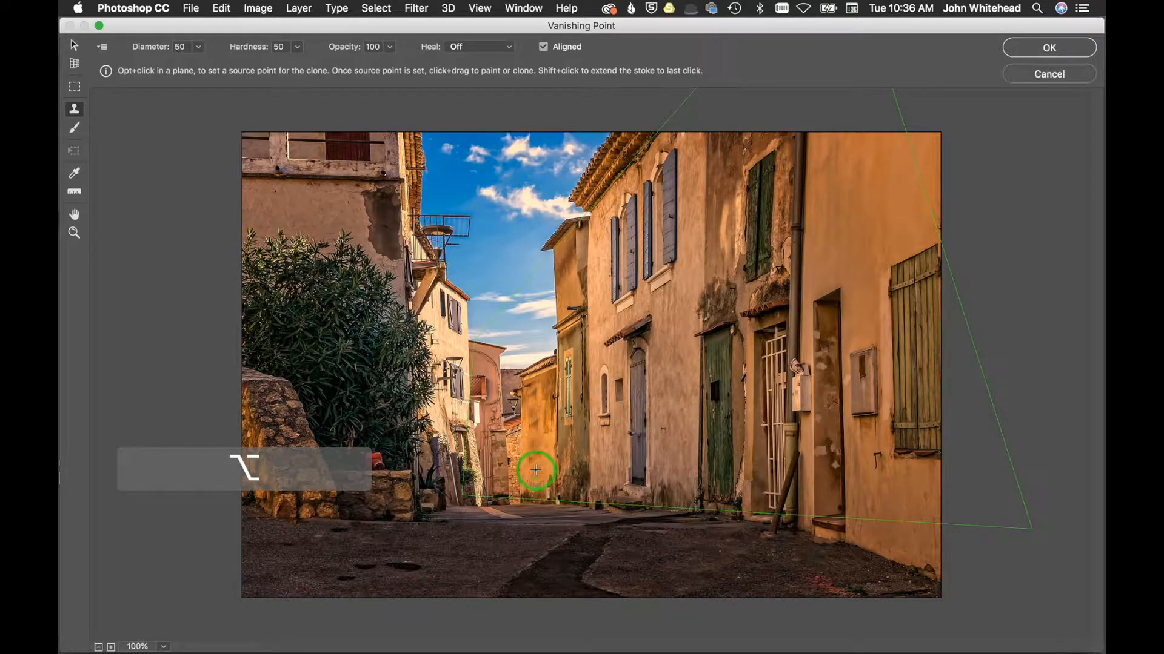
Step: Set the stamp diameter to 77 and sample the base of the distant yellow building as clone source
left_click_drag(146, 51, 132, 53)
key("alt")
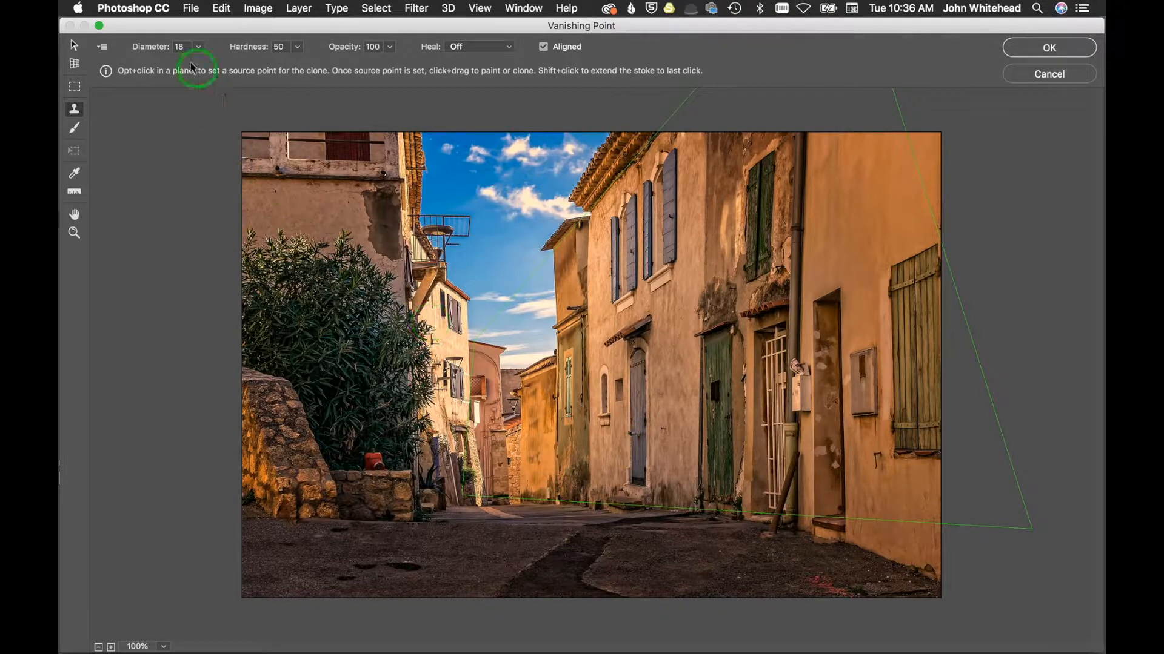
left_click_drag(152, 48, 163, 53)
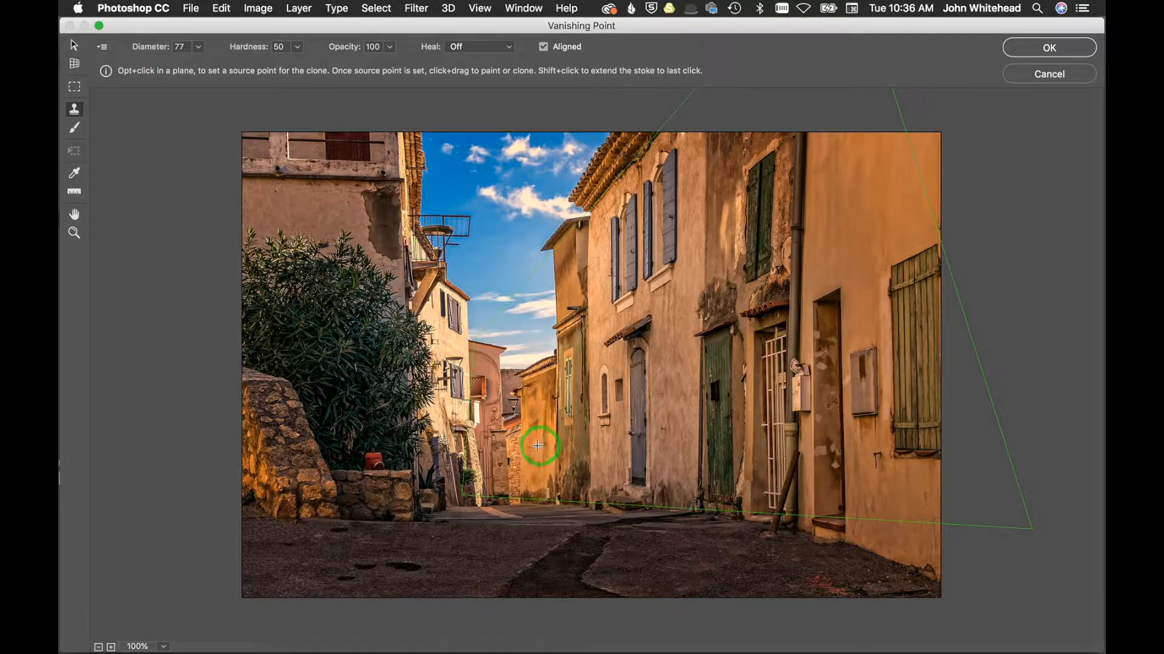
key("alt")
left_click(534, 474, "alt")
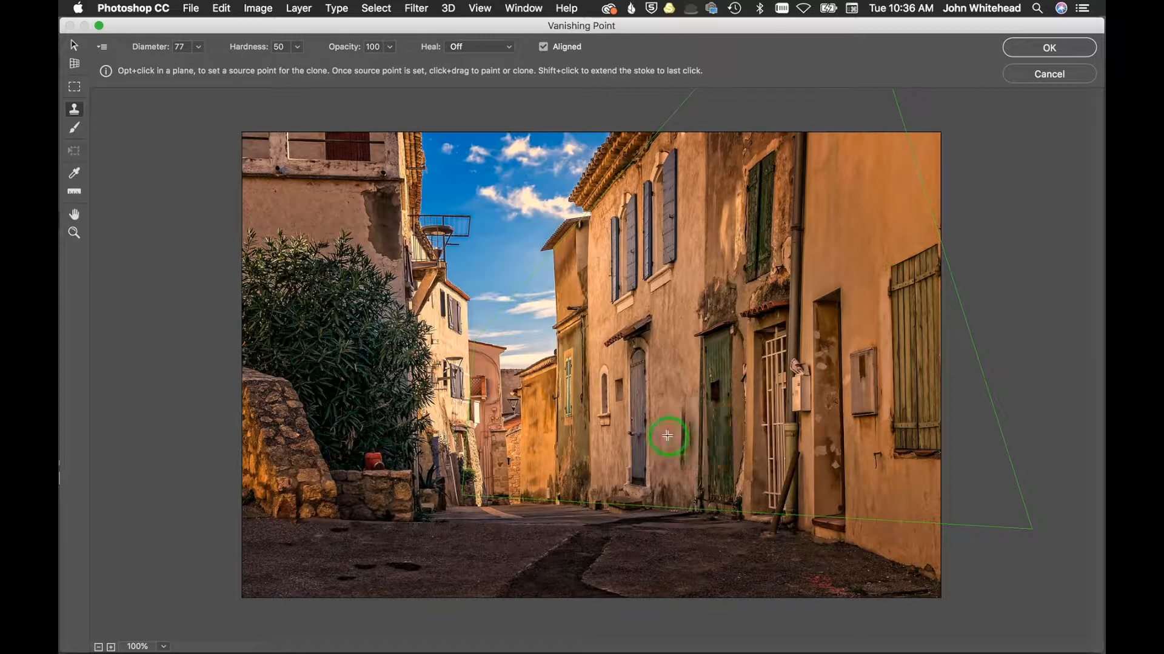
Step: Sample clone source points on the right-hand wall near the shutters
key("alt")
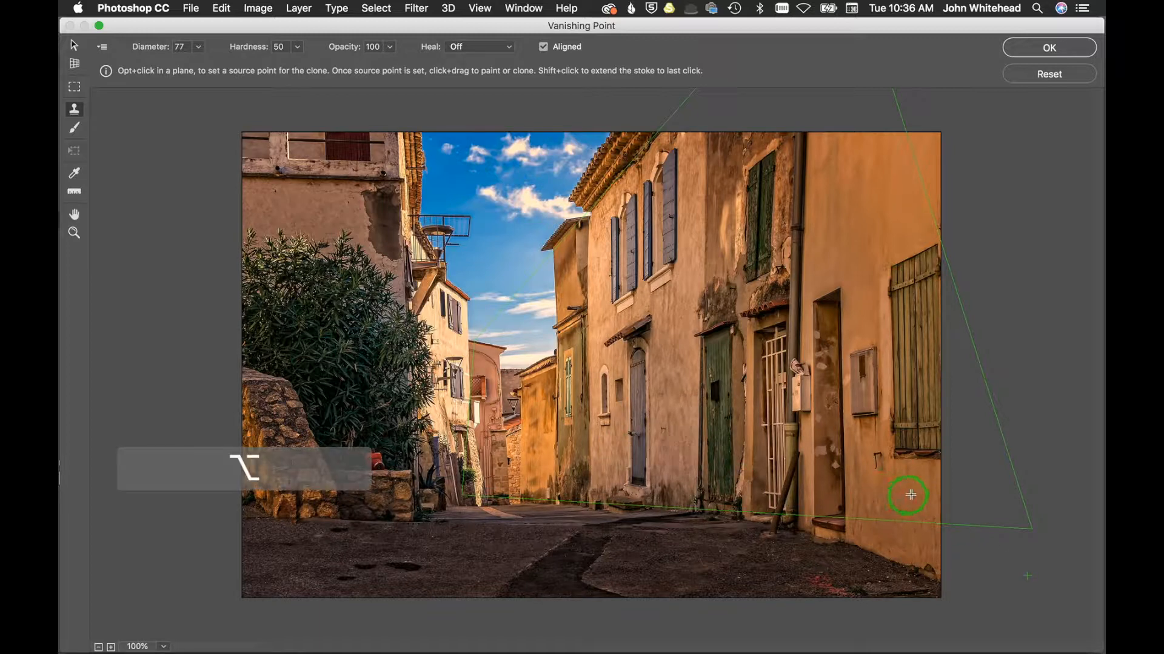
left_click(814, 168, "alt")
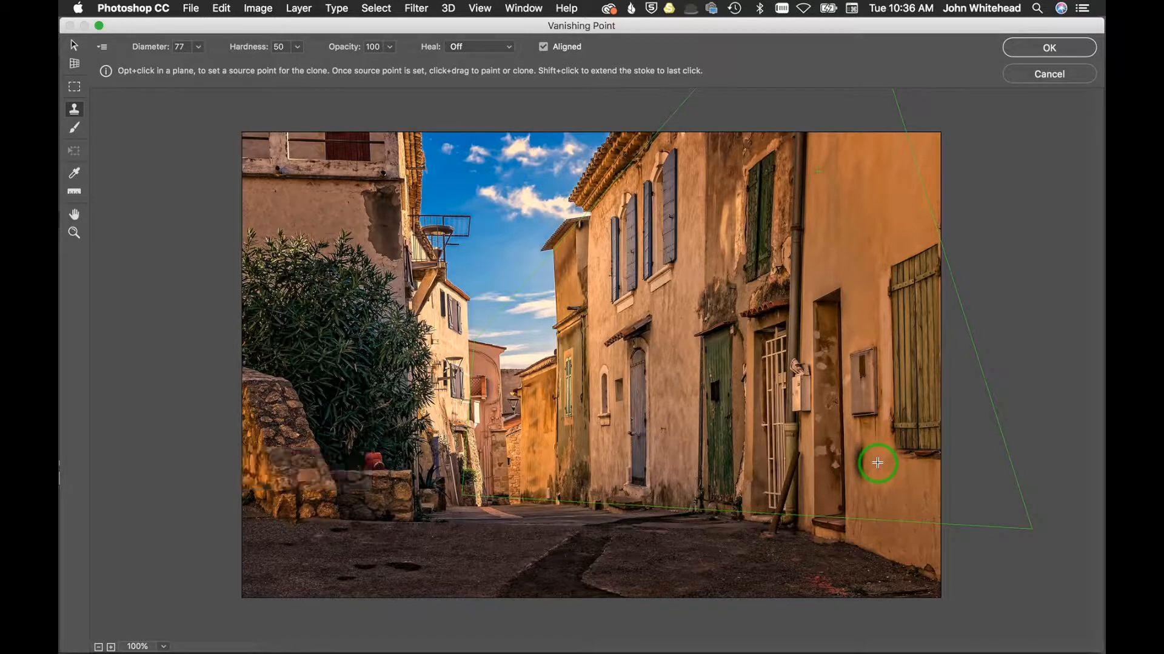
key("alt")
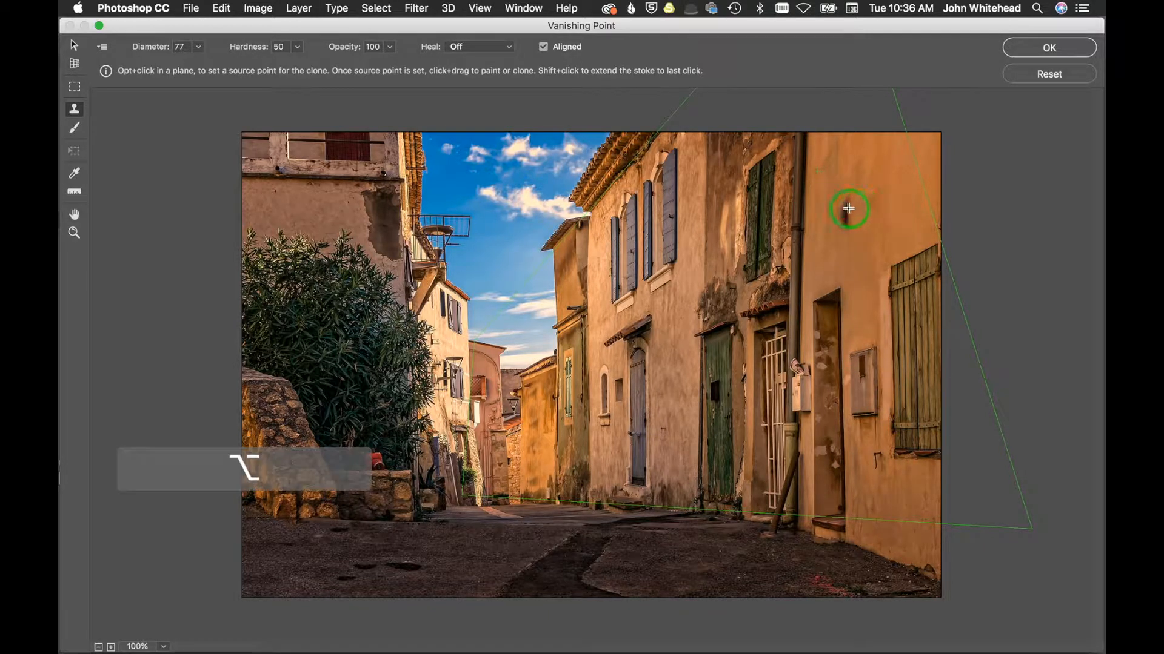
left_click(842, 208, "alt")
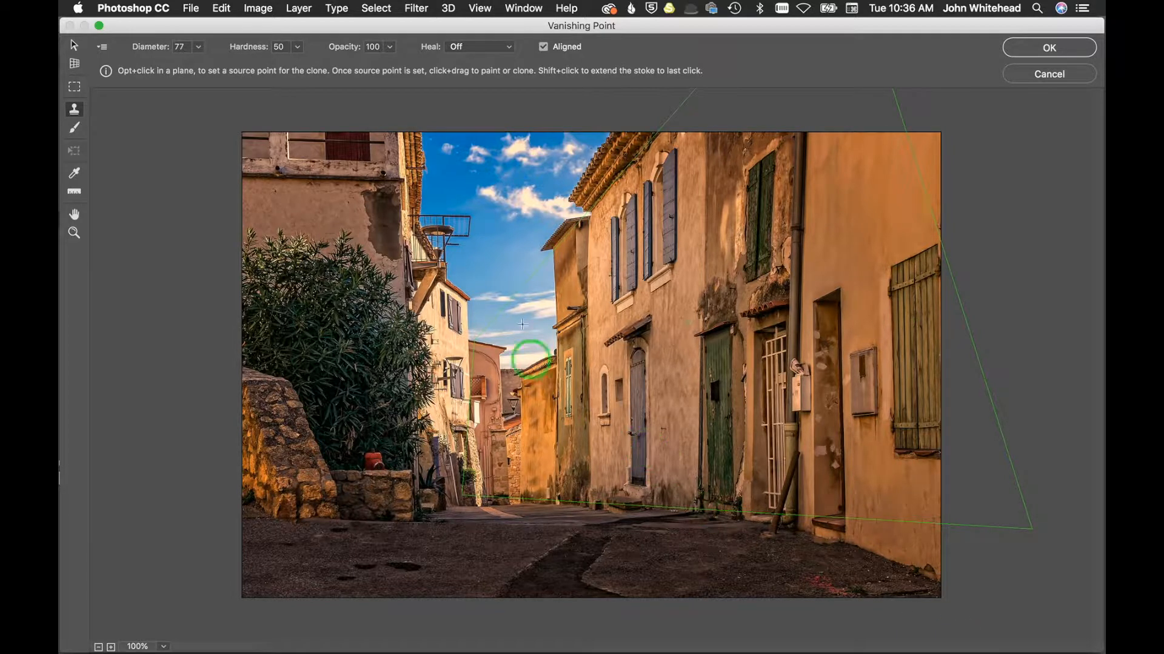
Step: Switch to the Brush tool and paint a black dot on the right-hand wall inside the plane
left_click(74, 128)
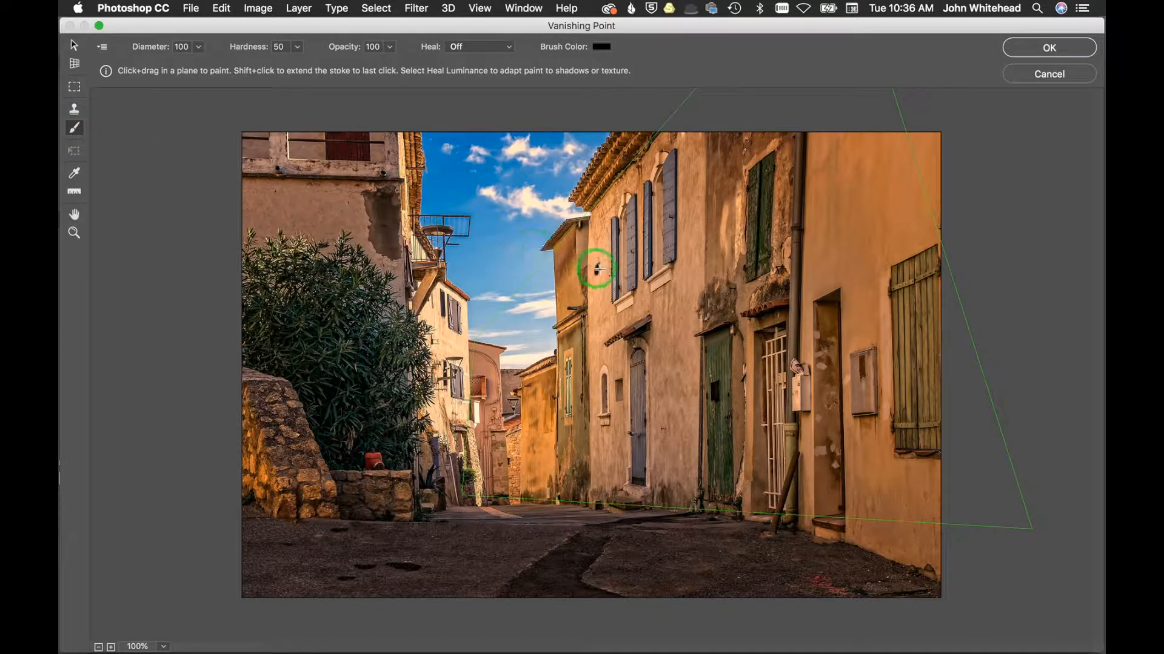
key("alt")
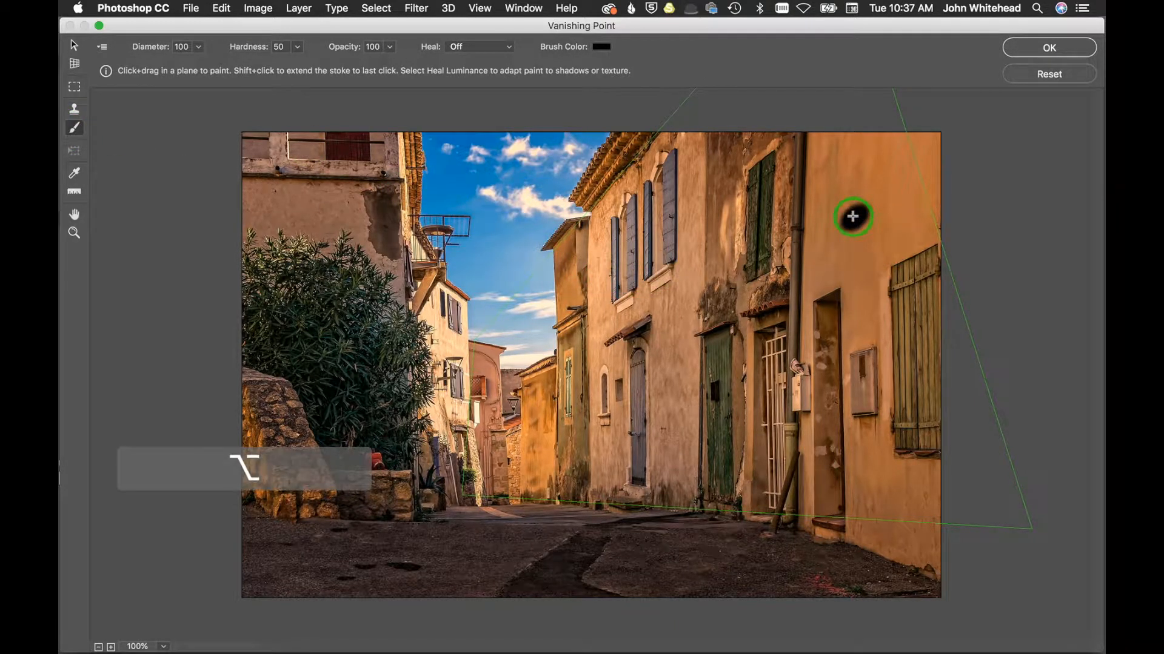
left_click(854, 222)
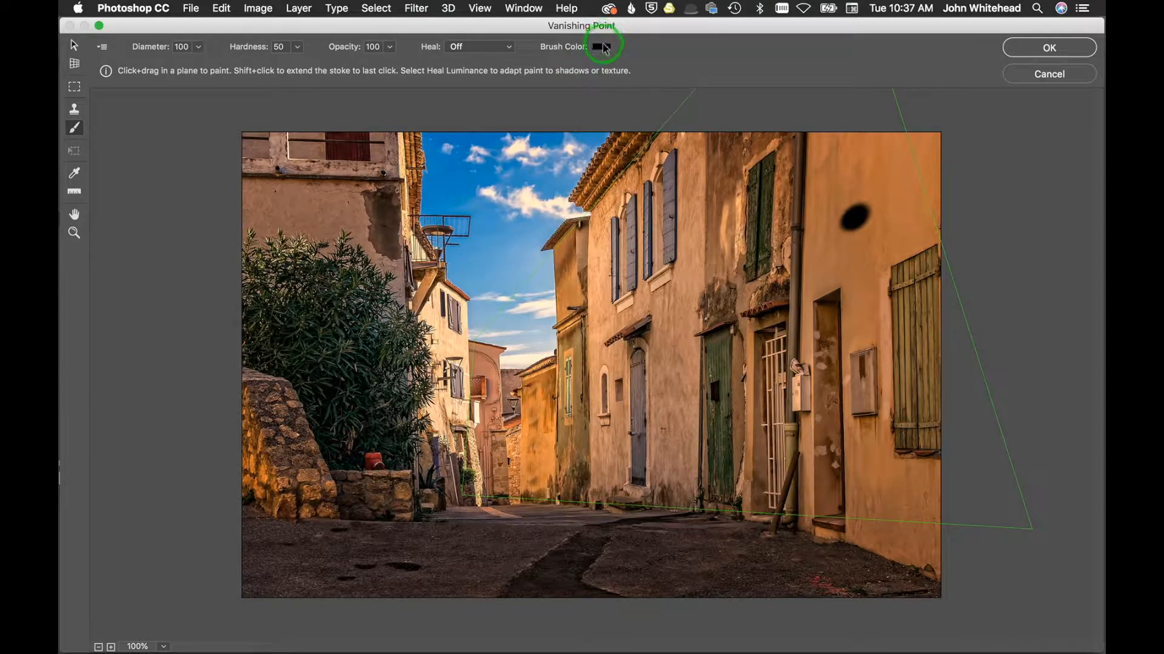
Step: Set the brush colour to red ed2121 and paint strokes in the sky and on the right wall
left_click(602, 46)
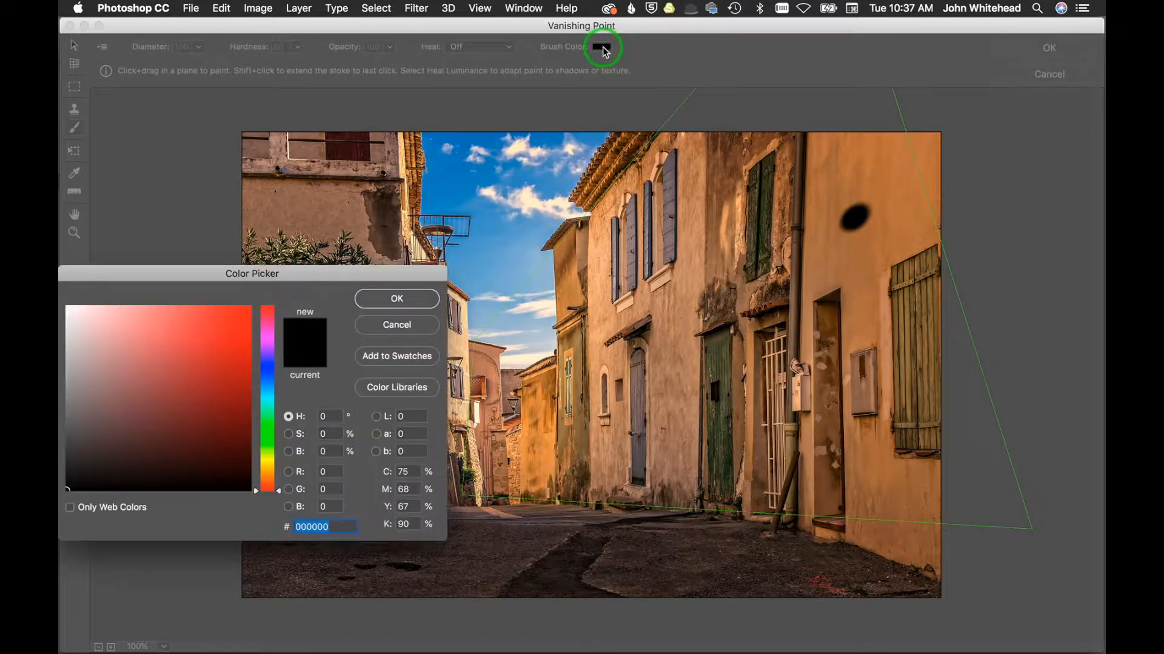
left_click(225, 318)
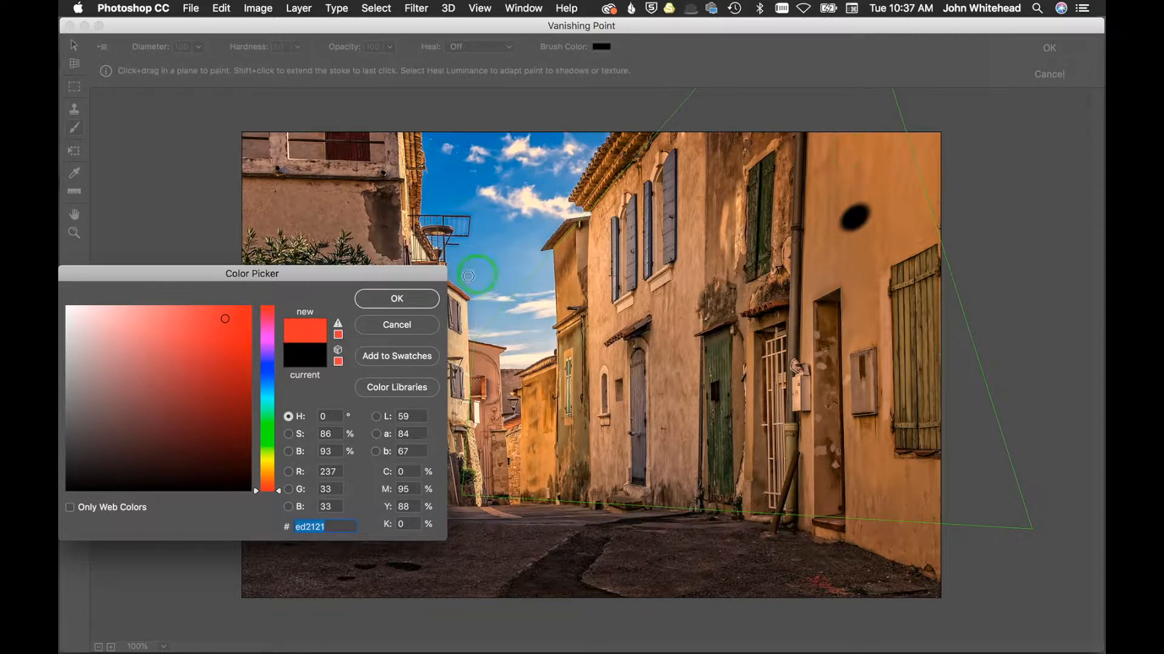
key("Return")
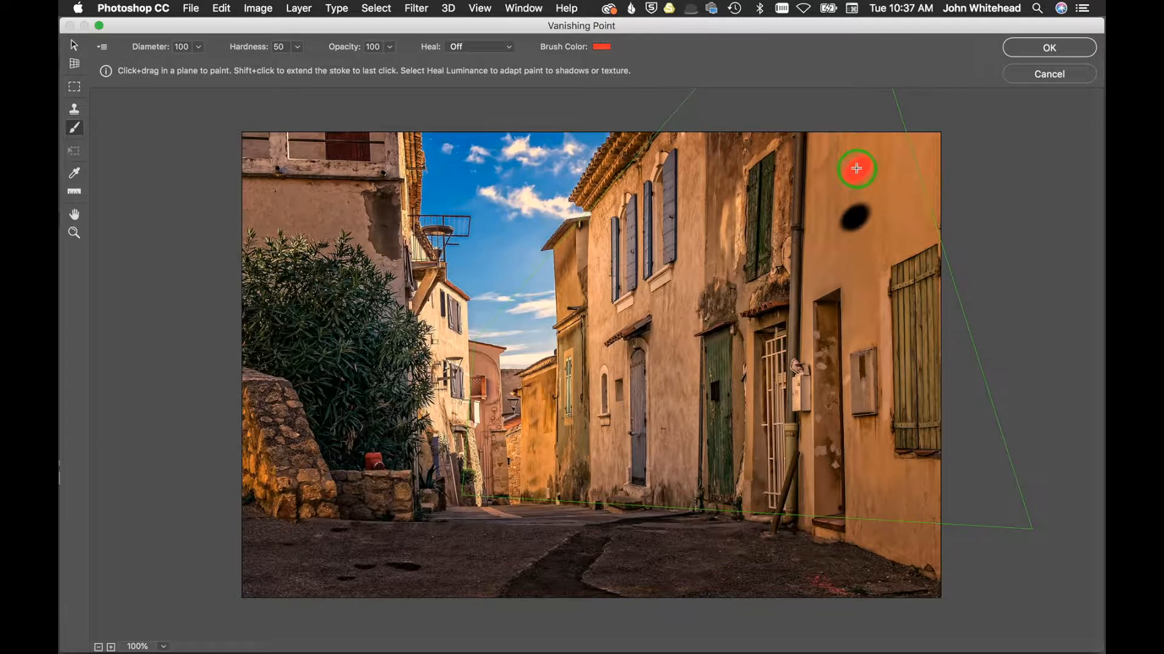
mouse_move(522, 315)
left_mouse_down()
mouse_move(517, 338)
mouse_move(533, 335)
left_mouse_up()
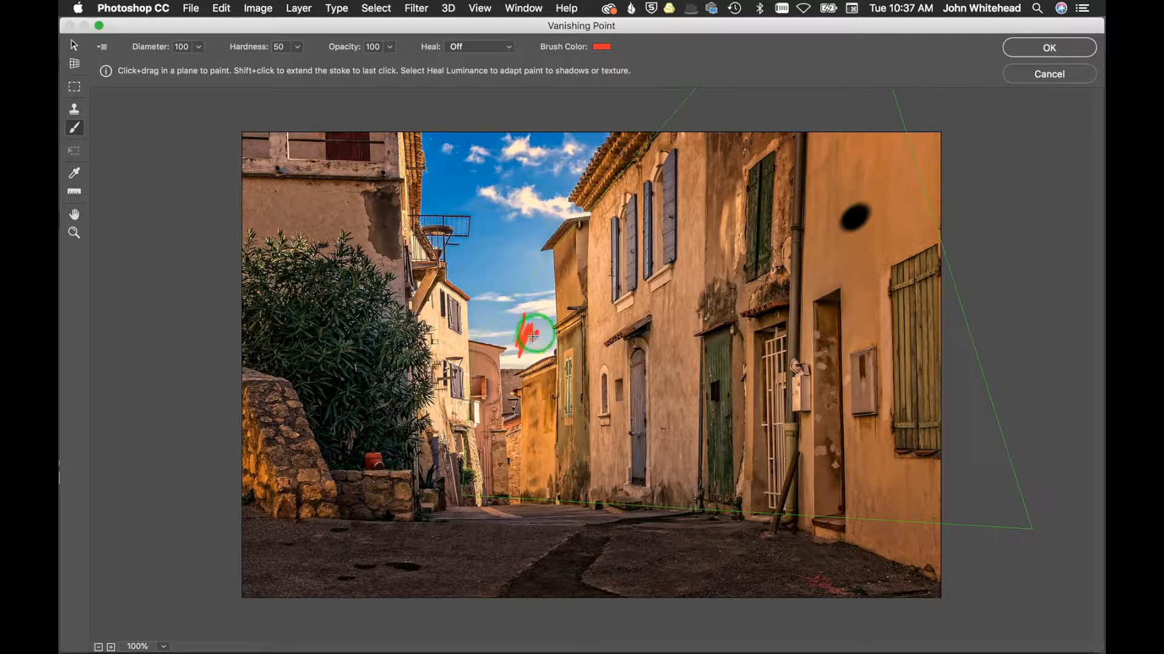
mouse_move(844, 200)
left_mouse_down()
mouse_move(873, 169)
mouse_move(899, 216)
left_mouse_up()
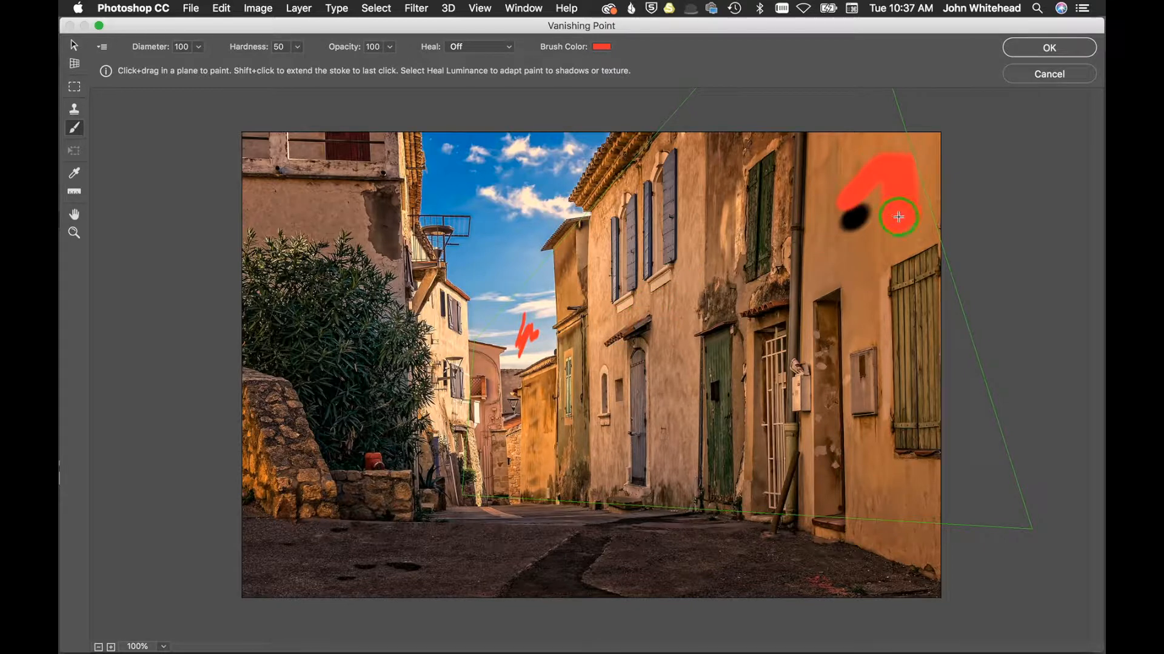
Step: Turn Heal on and paint a healed red stroke over the black dot on the right wall
left_click(478, 47)
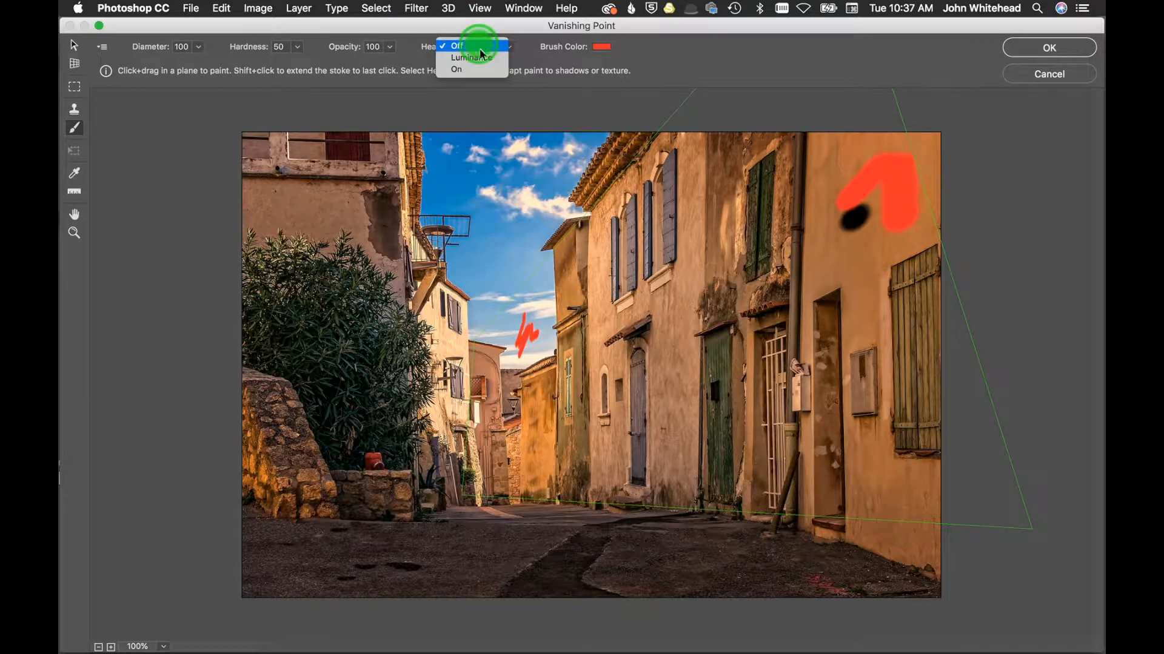
left_click(476, 69)
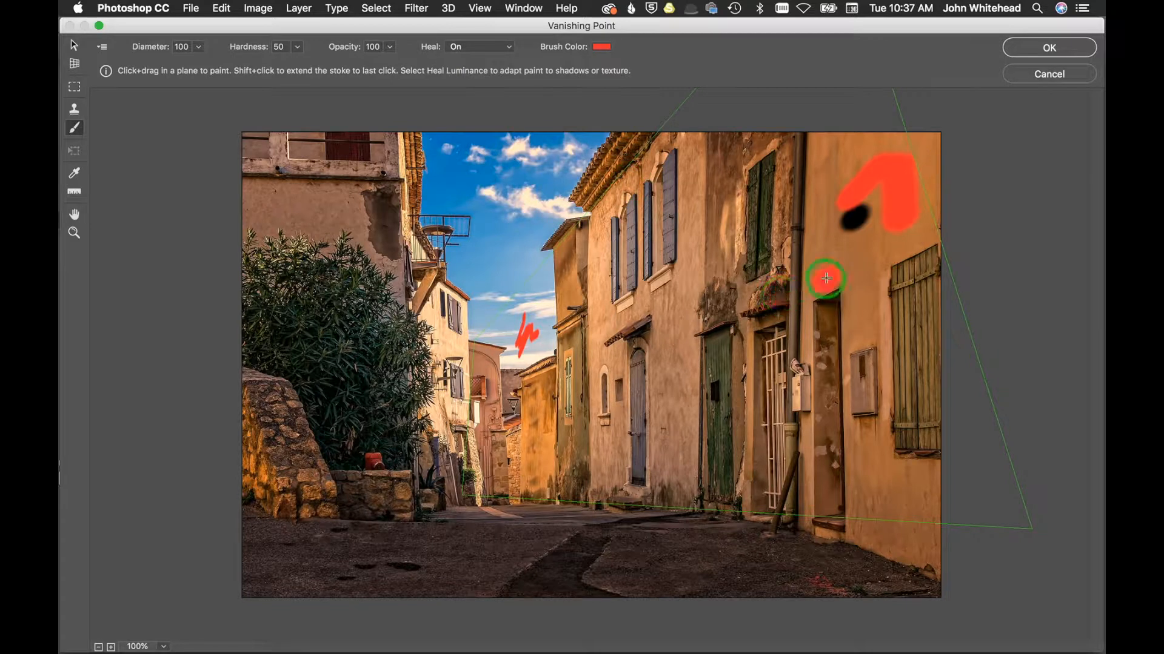
mouse_move(856, 293)
left_mouse_down()
mouse_move(860, 321)
mouse_move(831, 307)
mouse_move(831, 322)
mouse_move(829, 309)
left_mouse_up()
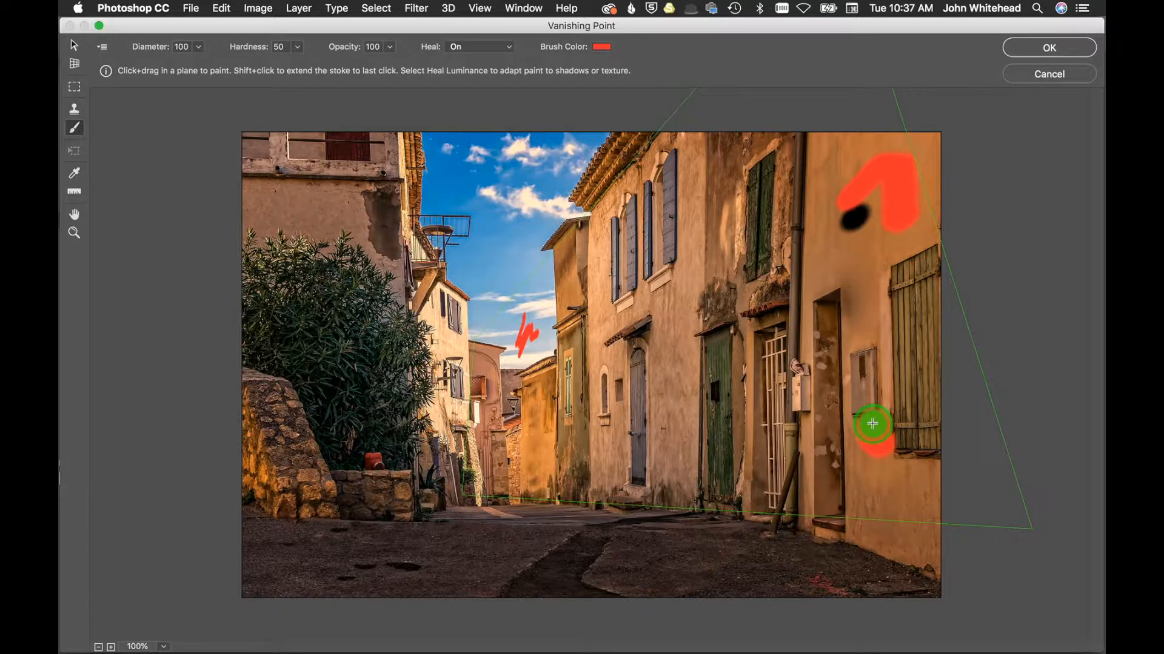
key("super+z")
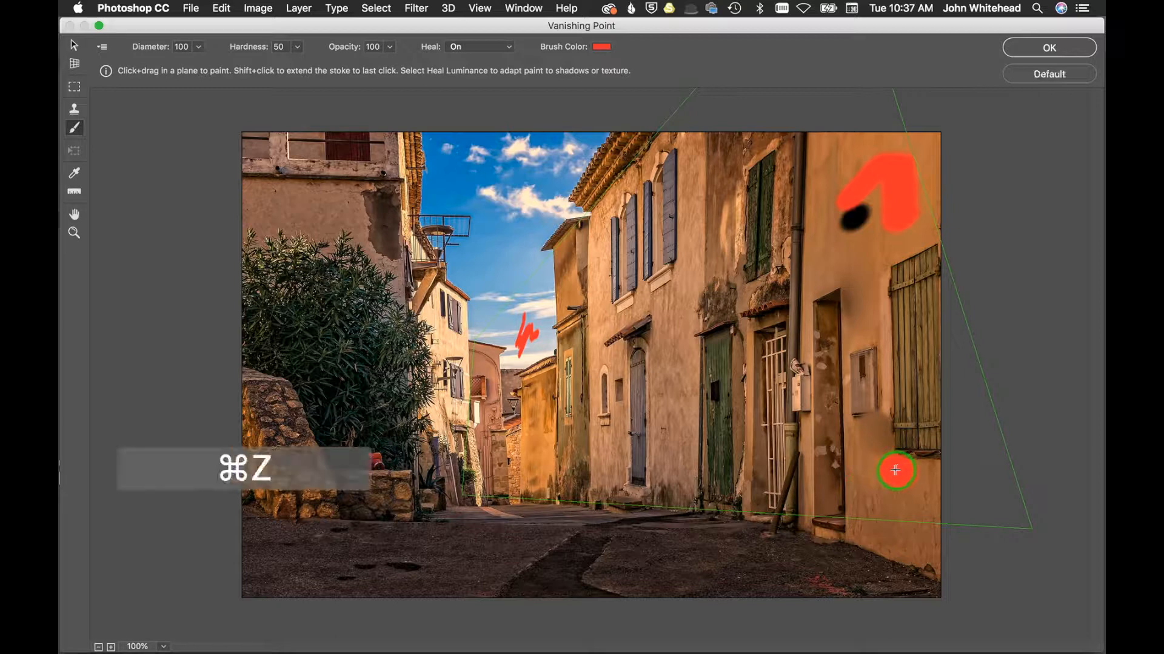
mouse_move(855, 238)
left_mouse_down()
mouse_move(839, 199)
mouse_move(860, 208)
mouse_move(863, 224)
left_mouse_up()
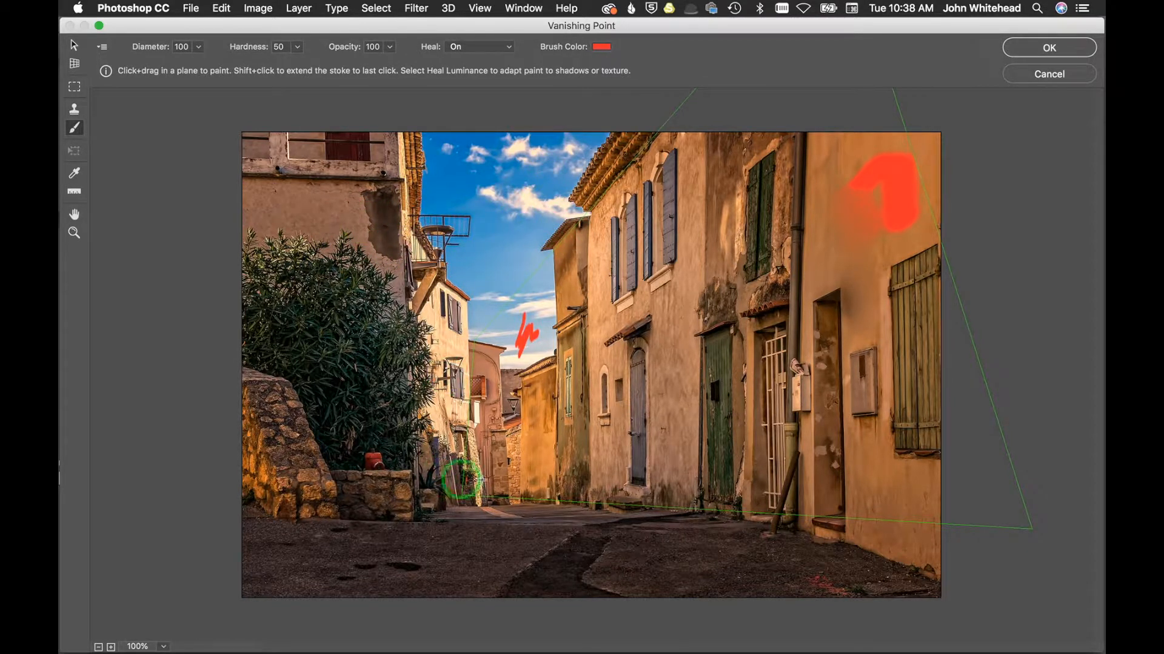
Step: Cancel the Vanishing Point filter on the alley image and switch to the sky-3149203_1920.jpg document
left_click(808, 456)
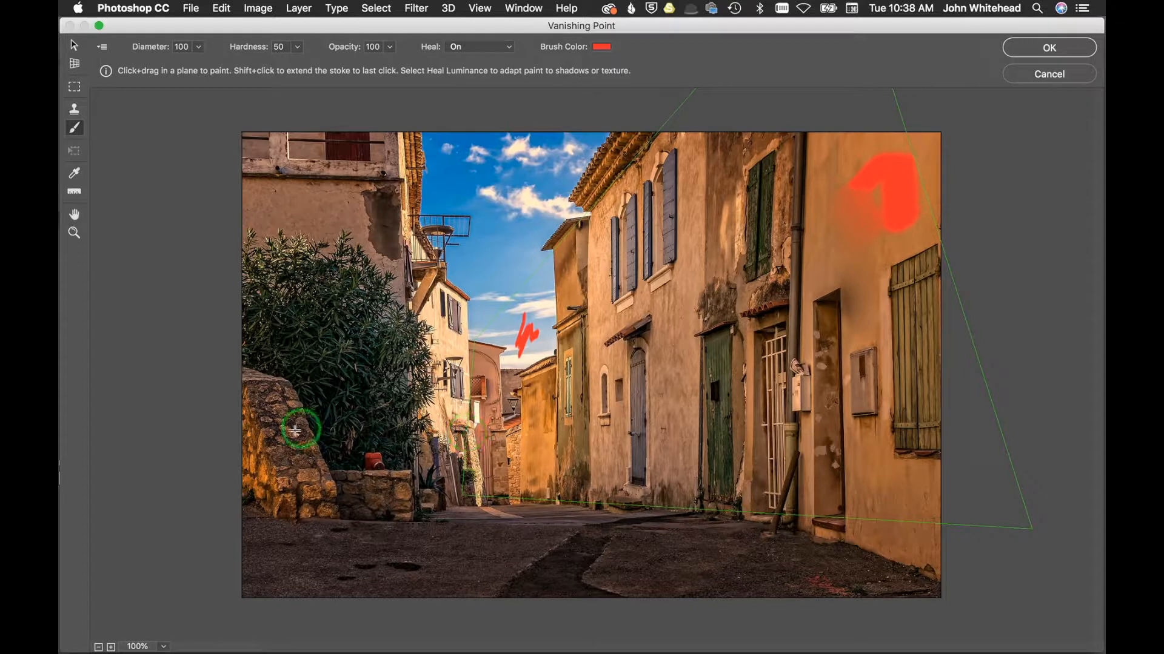
left_click(1047, 73)
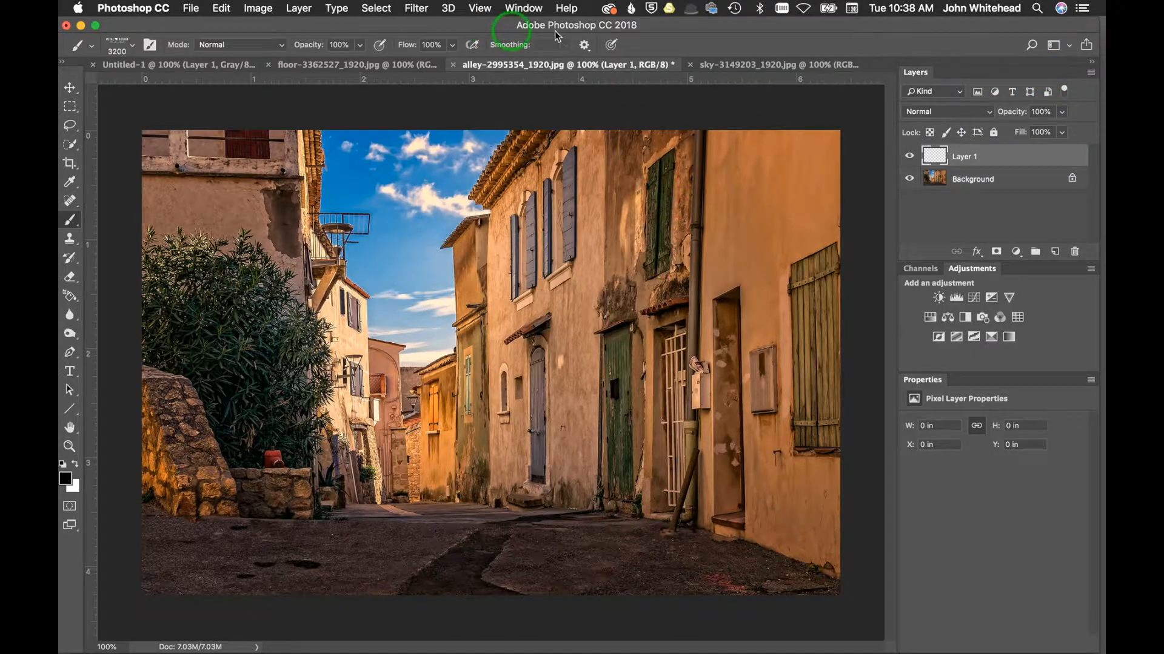
left_click(720, 65)
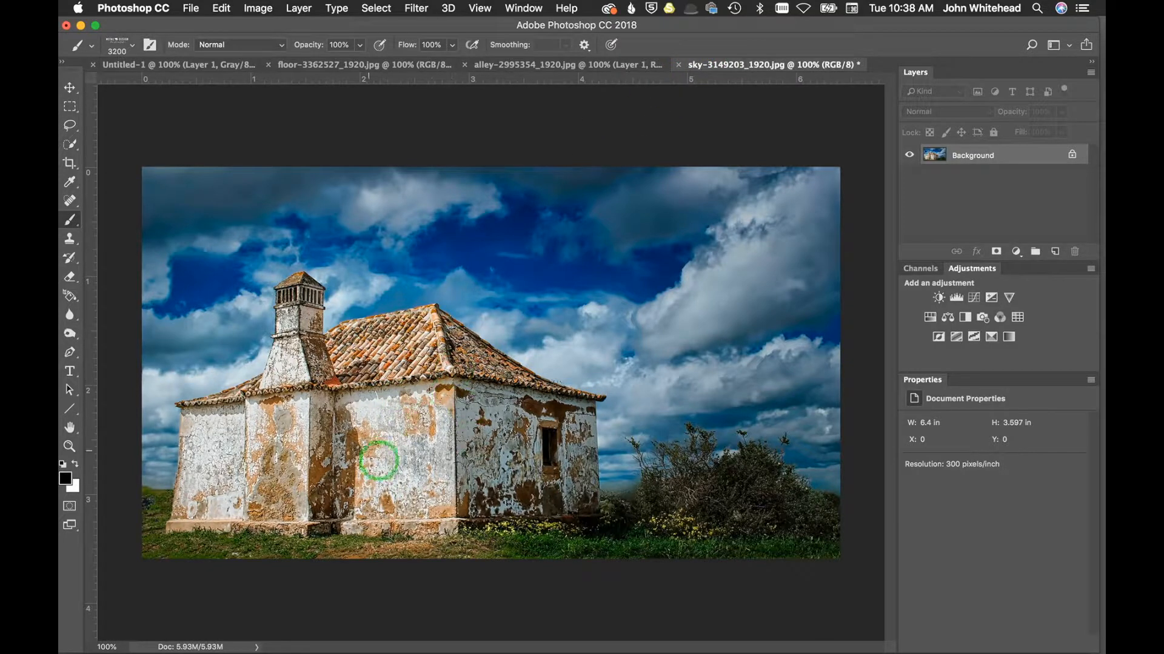
Step: Open the Vanishing Point filter and create a perspective plane from the four corners of the house's right-hand wall
left_click(417, 8)
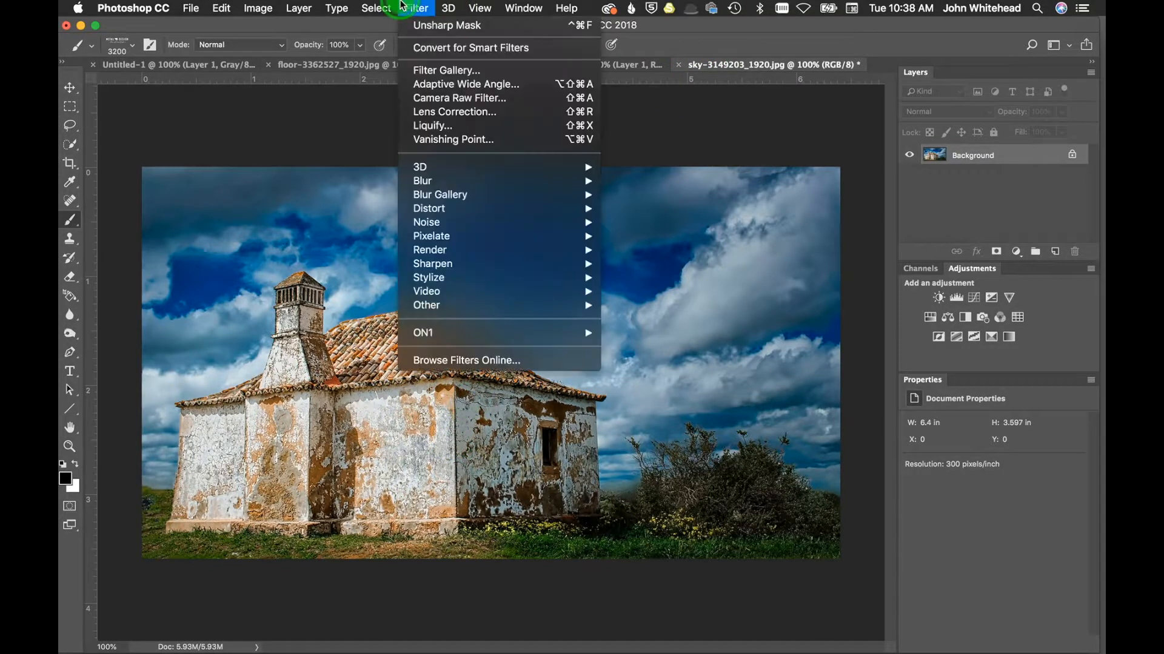
left_click(467, 140)
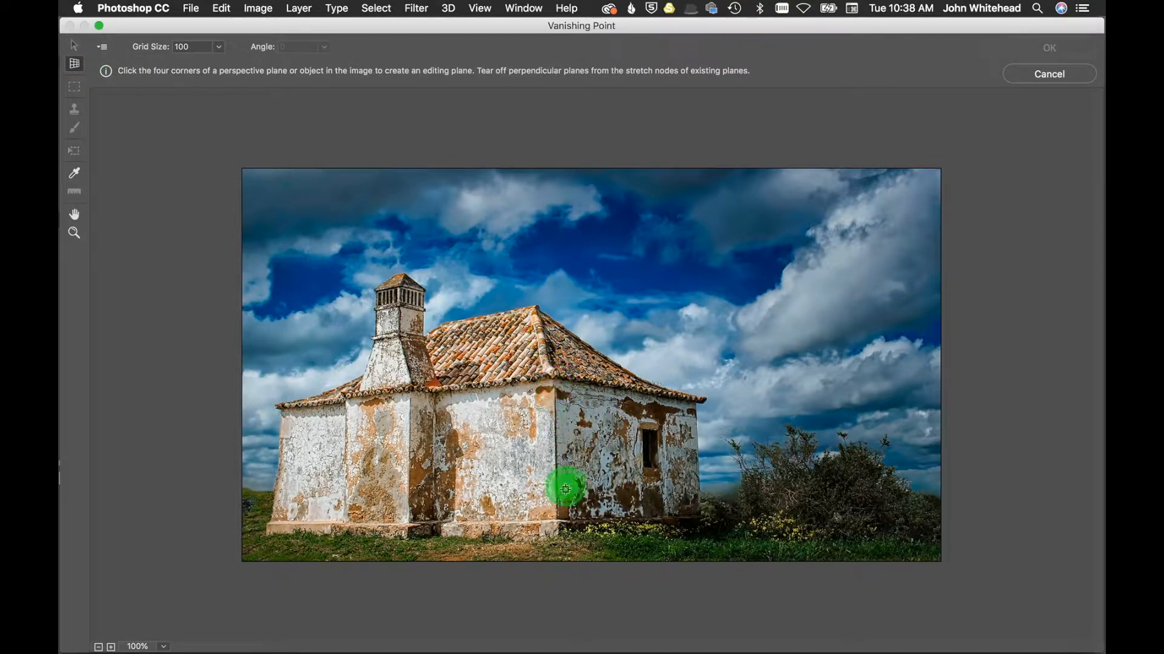
left_click(557, 531)
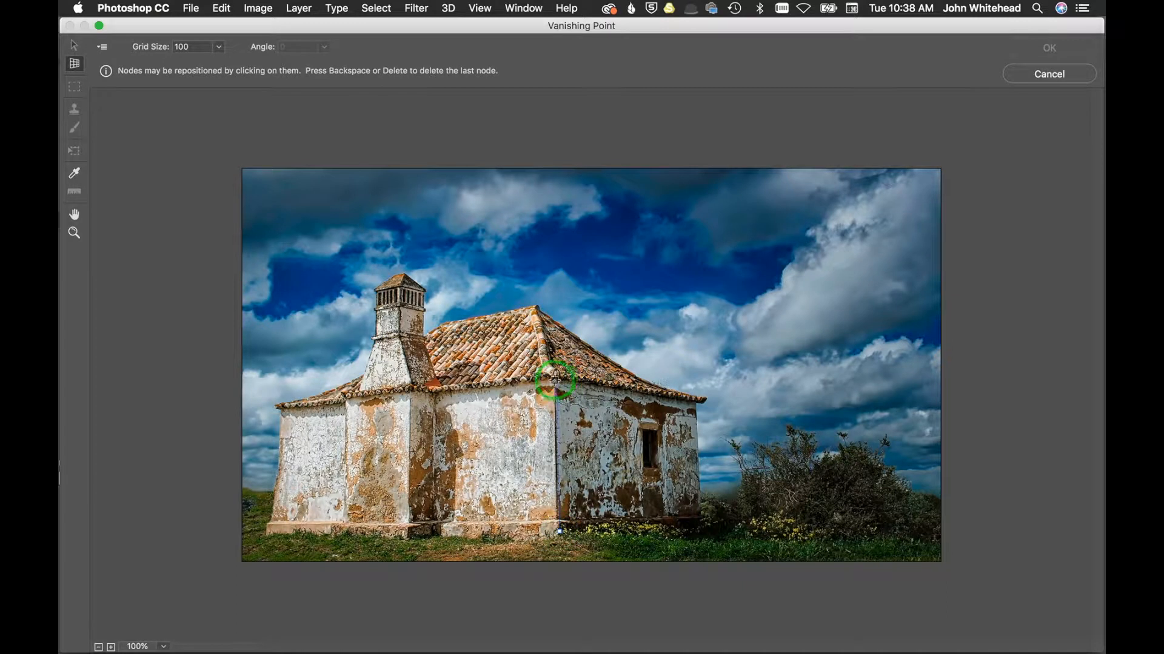
left_click(555, 379)
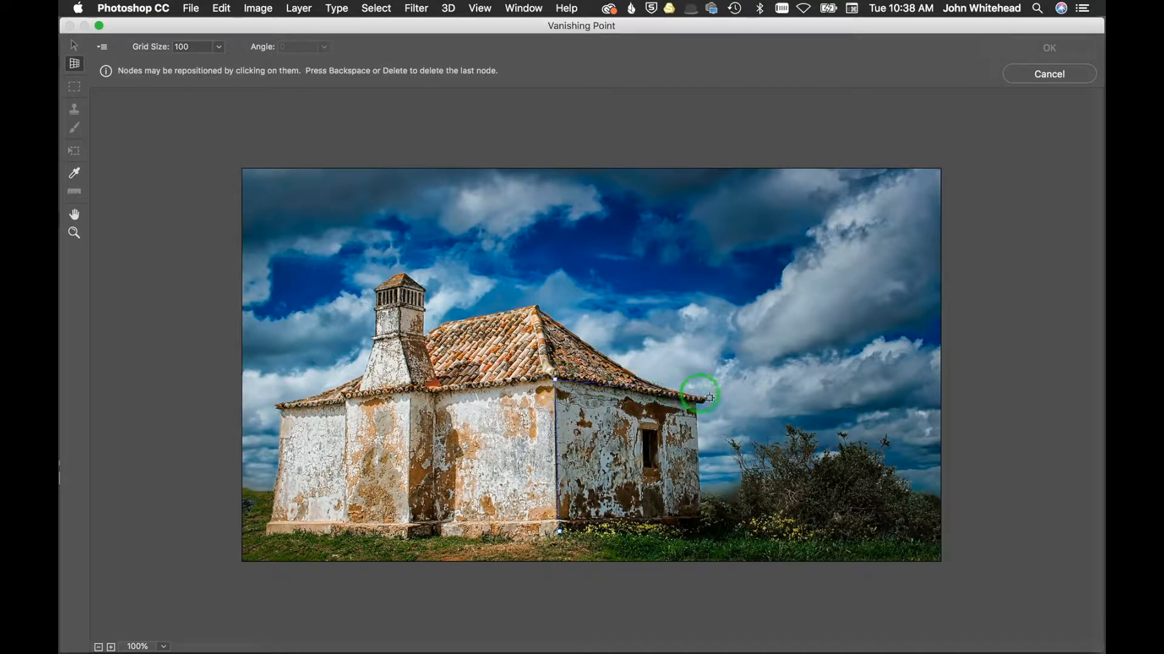
left_click(699, 399)
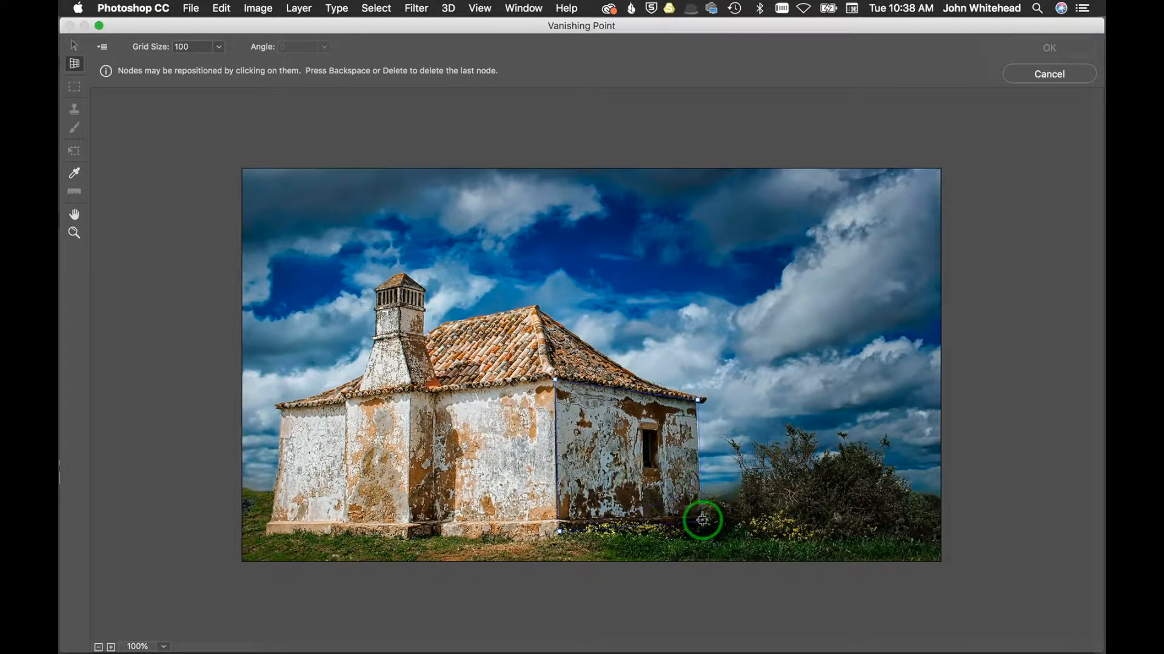
left_click(699, 520)
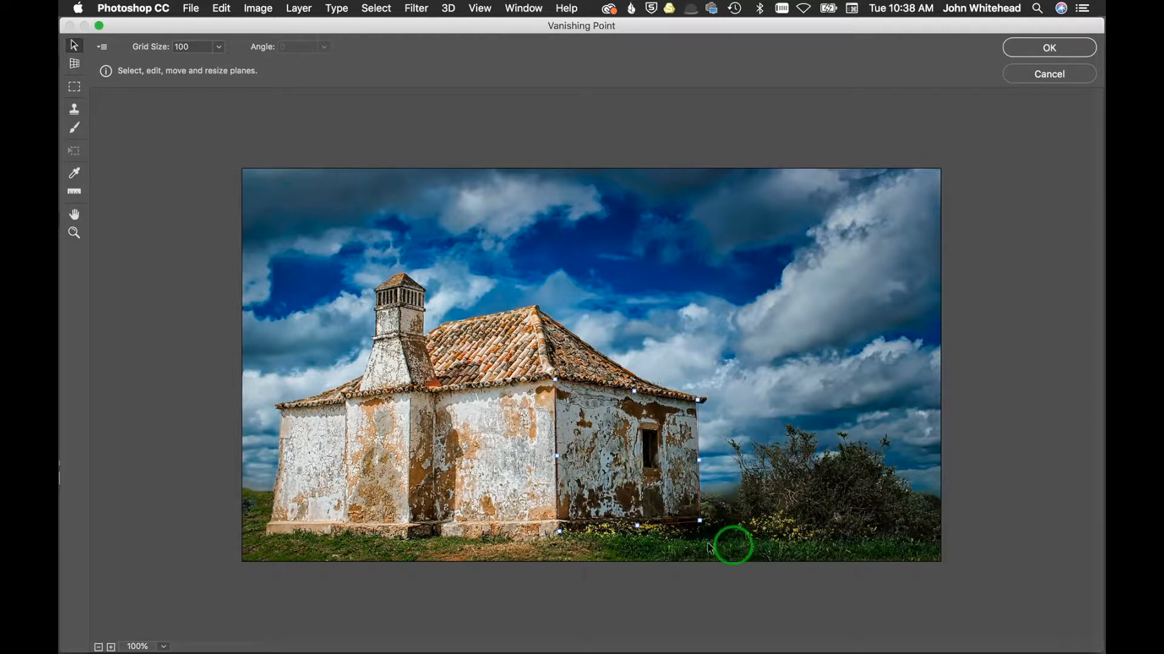
Step: Adjust the plane's corner nodes to the wall edges and tear off a perpendicular plane across the house's front wall
left_click_drag(701, 521, 696, 521)
left_click_drag(554, 380, 566, 384)
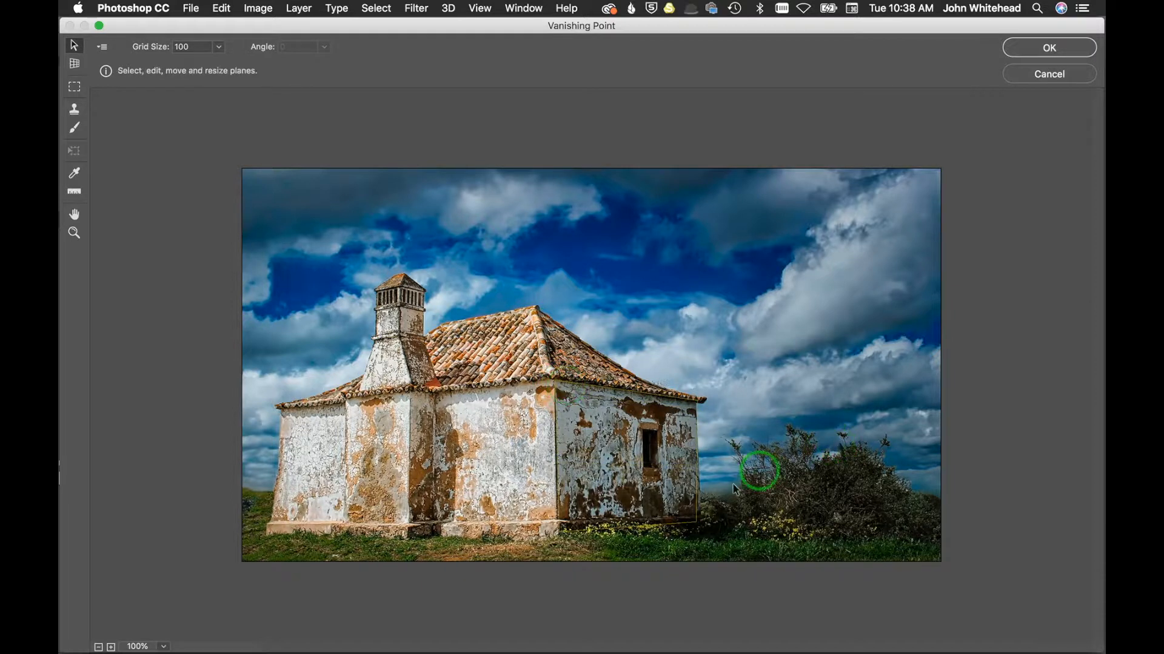
left_click(575, 491)
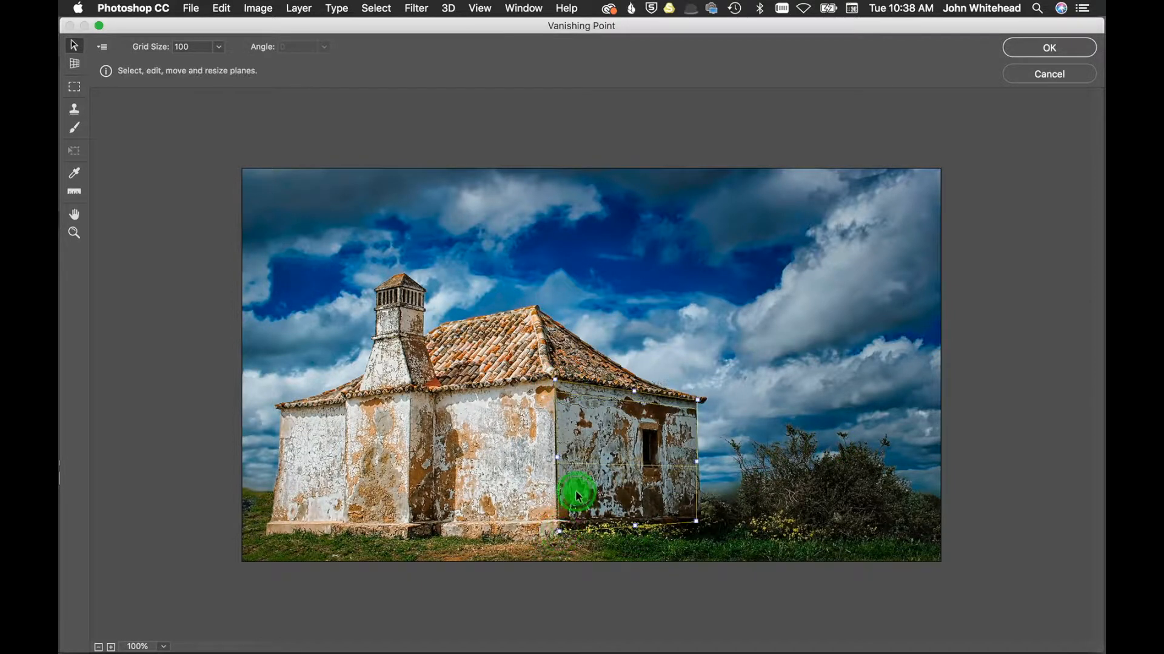
left_click_drag(560, 532, 558, 528)
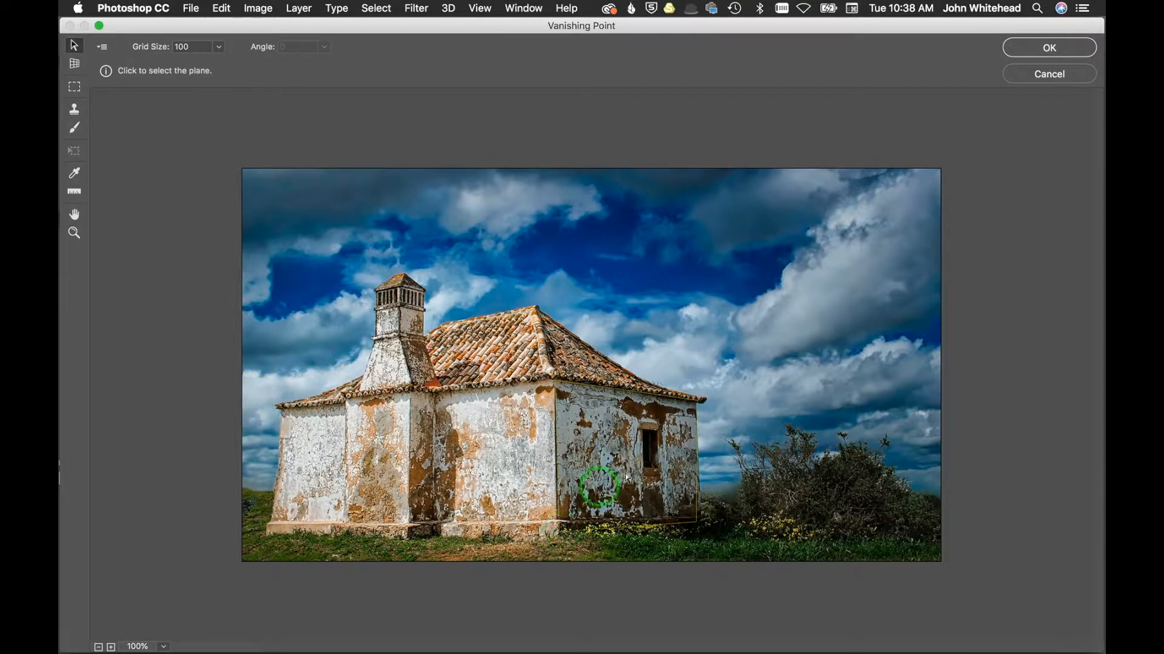
left_click(685, 514)
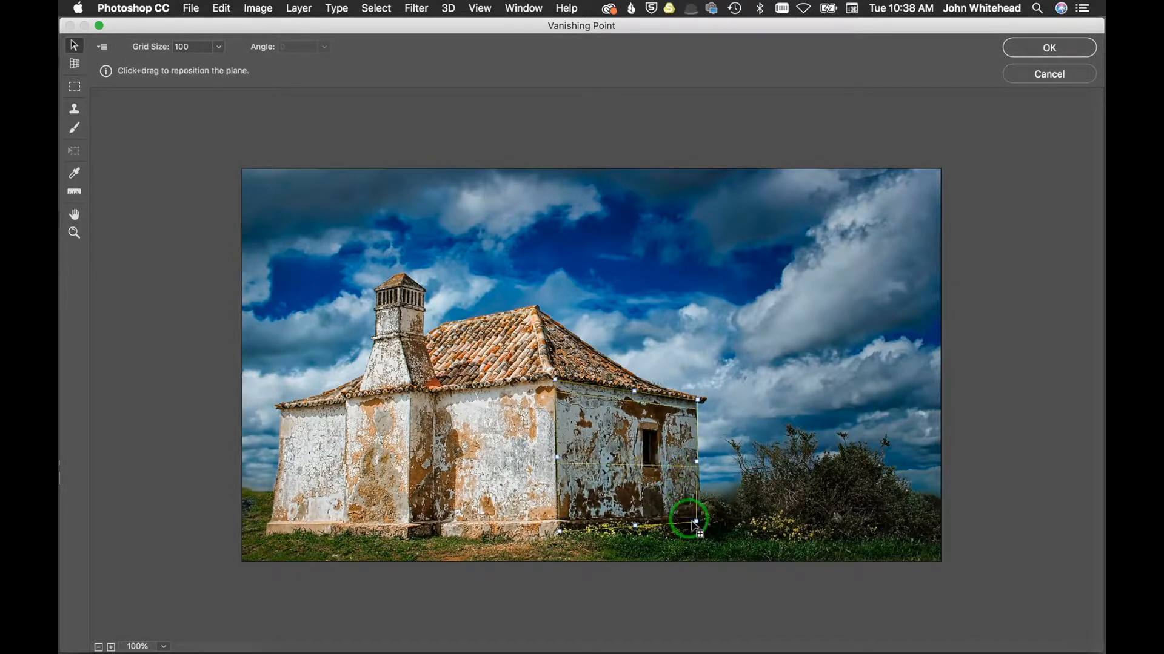
left_click_drag(693, 520, 704, 524)
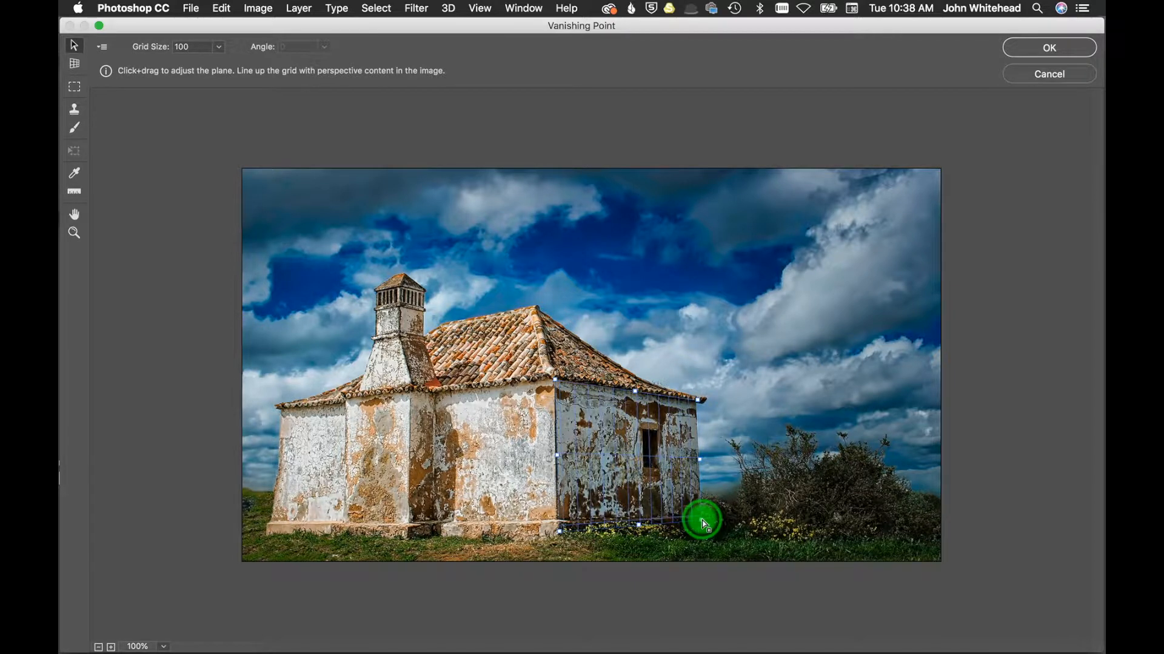
mouse_move(703, 524)
left_mouse_down()
mouse_move(692, 525)
mouse_move(704, 527)
left_mouse_up()
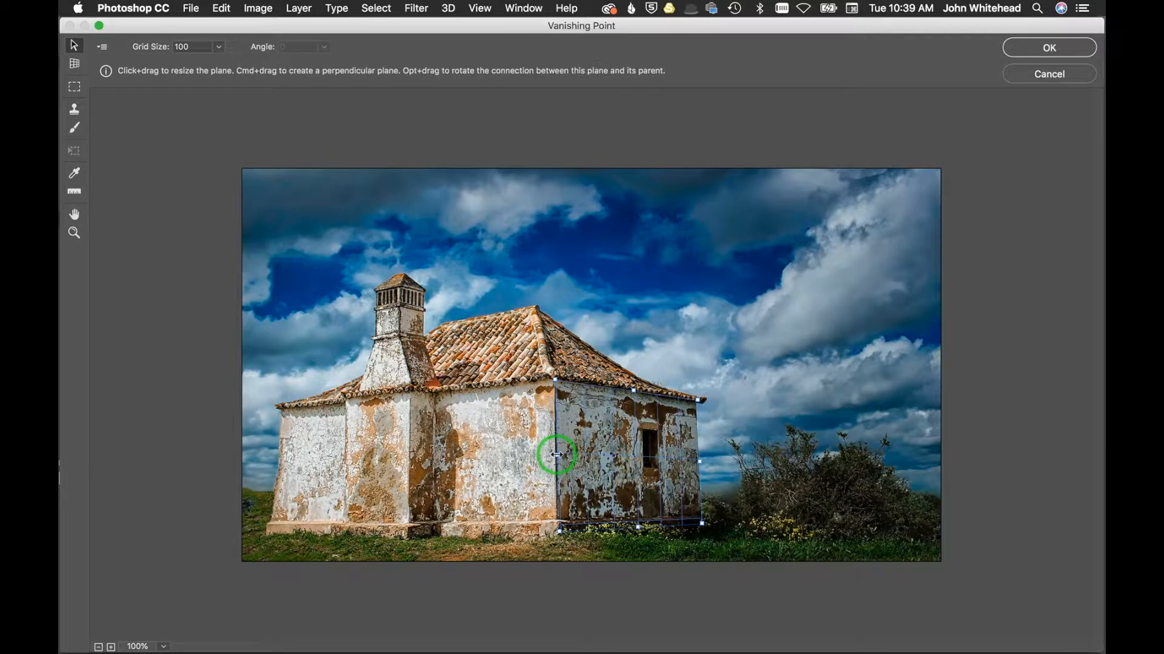
left_click_drag(556, 454, 268, 507)
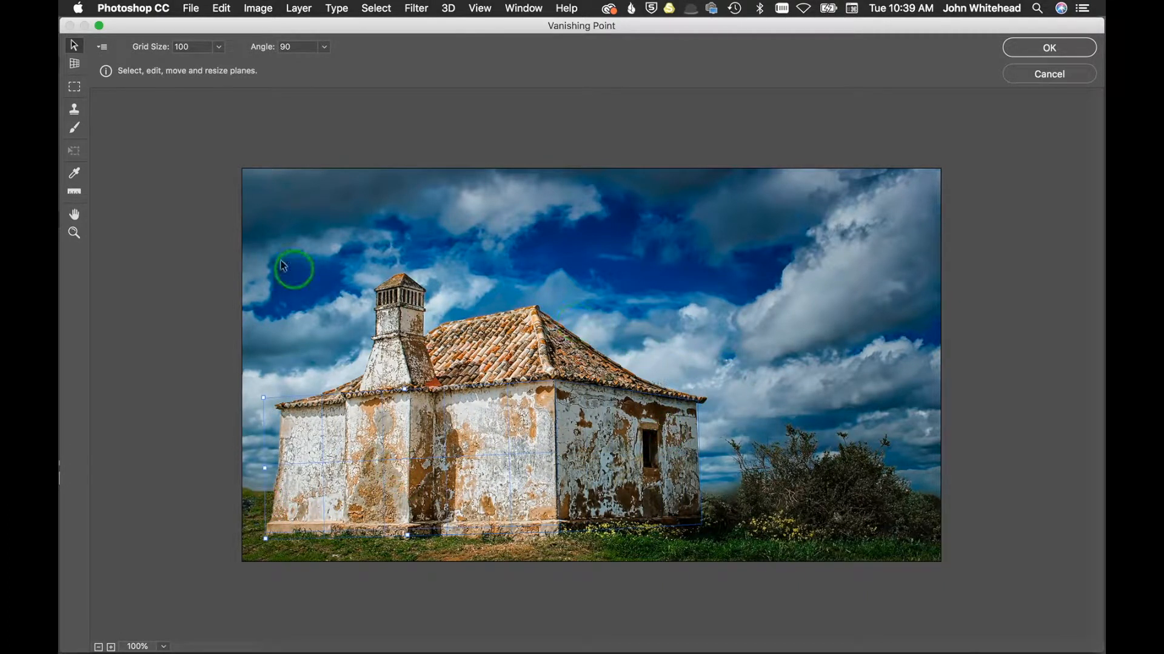
Step: Select the Stamp tool, set its diameter to 109 and sample a clone source on the right-hand wall
left_click(74, 109)
left_click(542, 405, "alt")
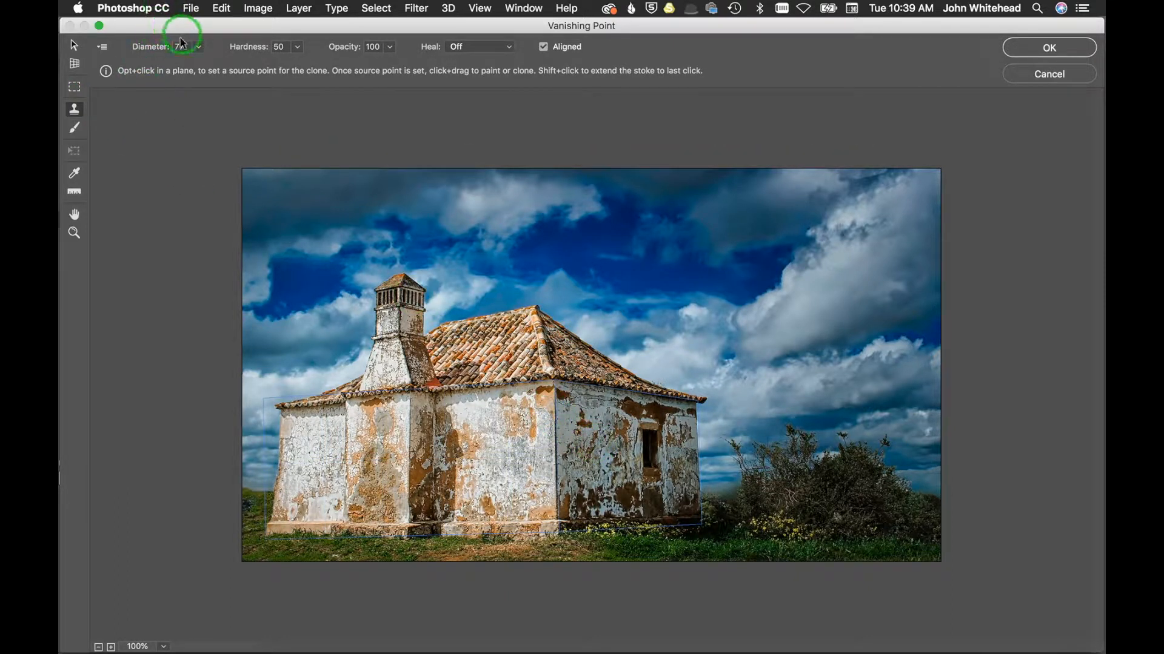
mouse_move(161, 52)
left_mouse_down()
mouse_move(149, 52)
mouse_move(158, 70)
left_mouse_up()
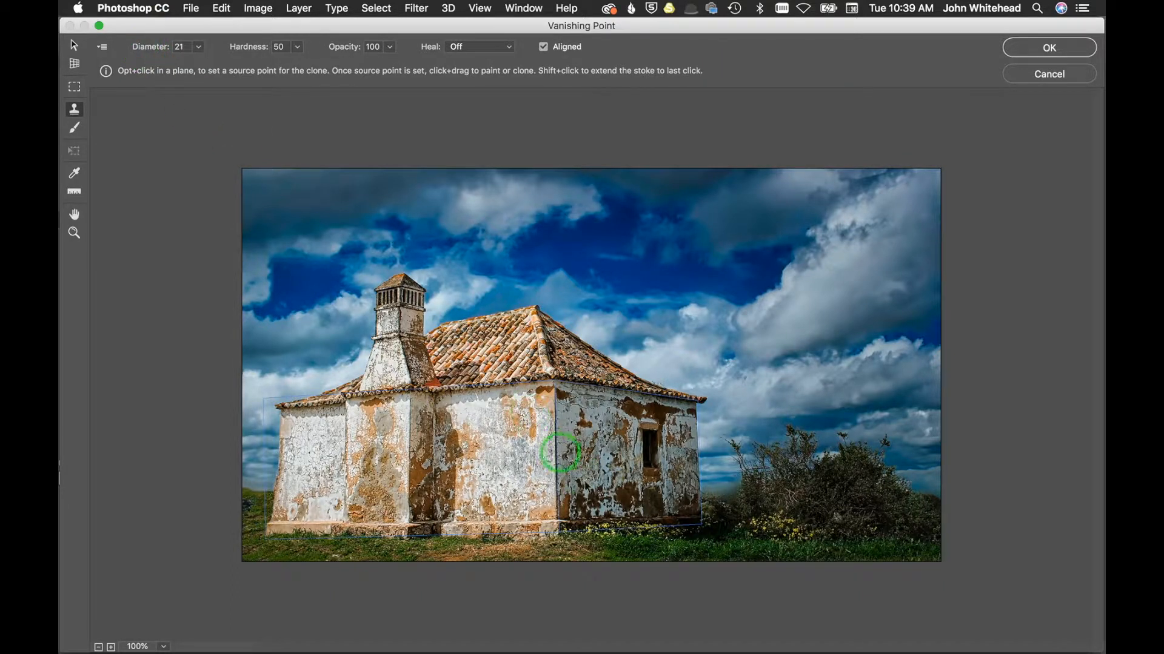
key("alt")
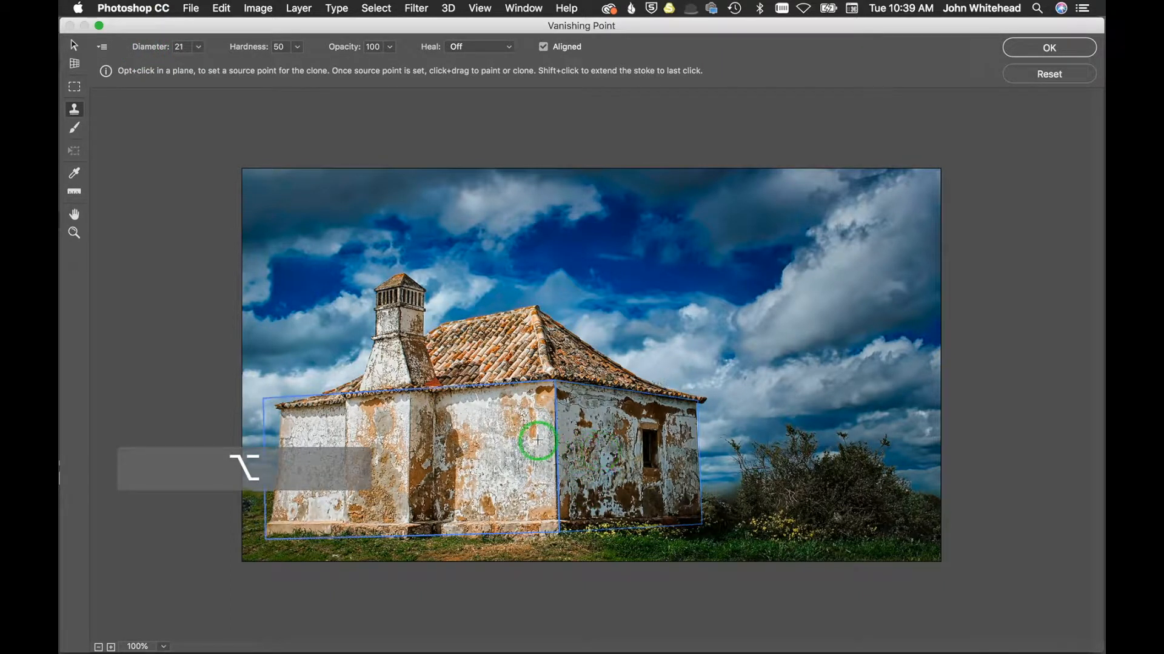
key("alt")
left_click(595, 409, "alt")
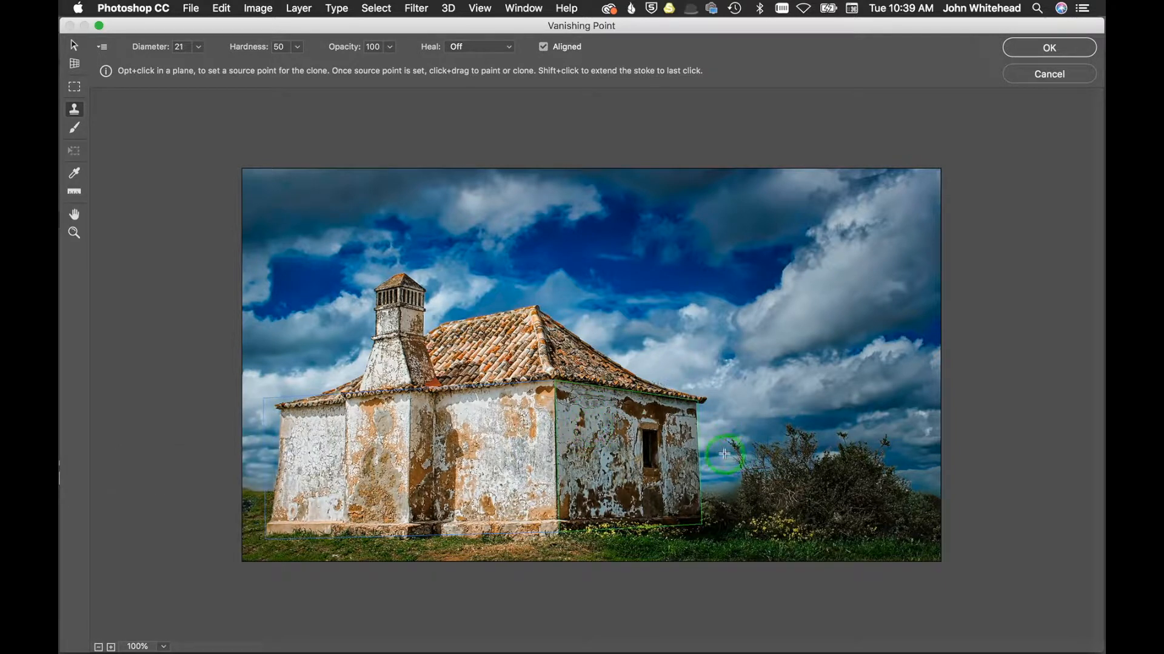
left_click_drag(143, 50, 151, 49)
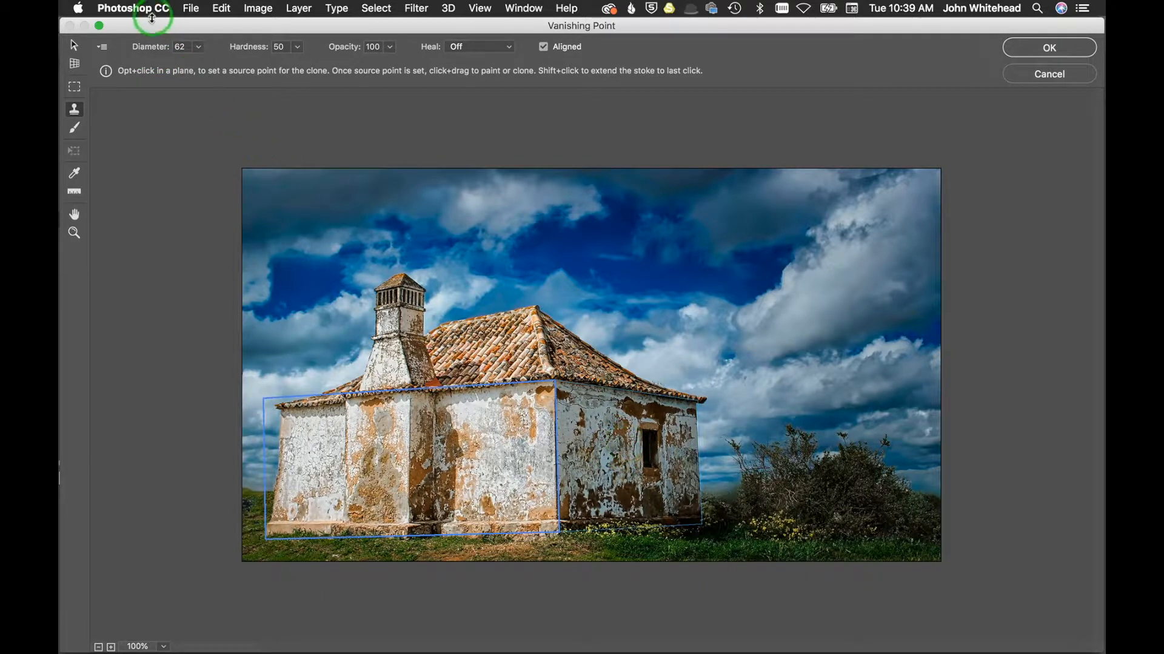
left_click_drag(148, 46, 155, 47)
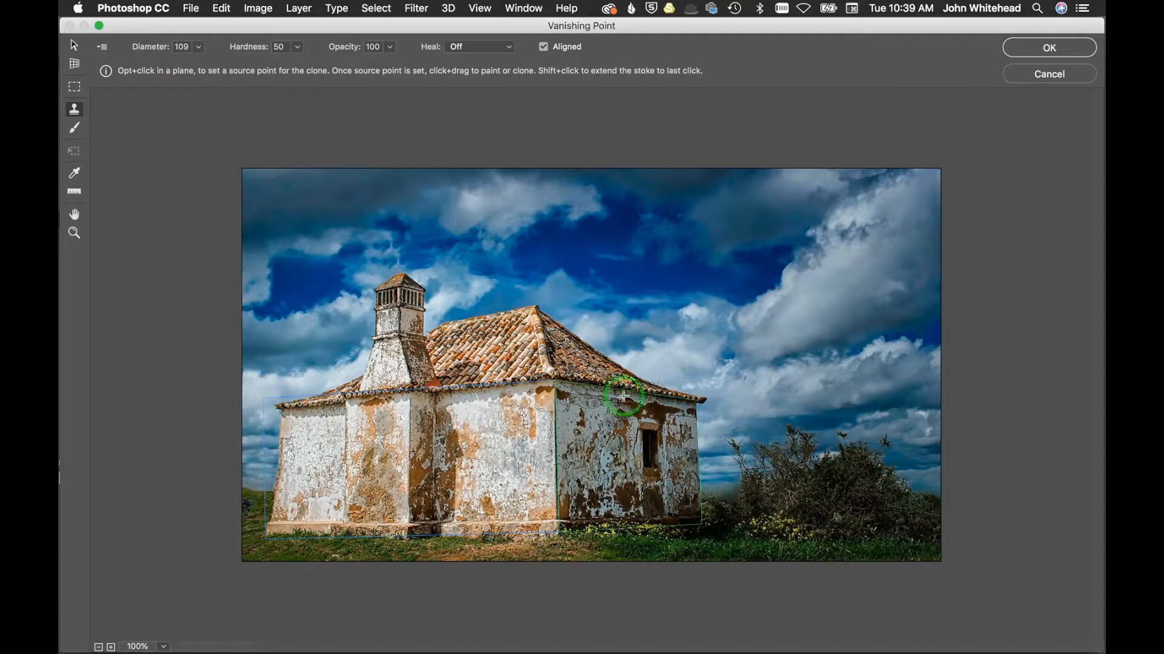
left_click(618, 452, "alt")
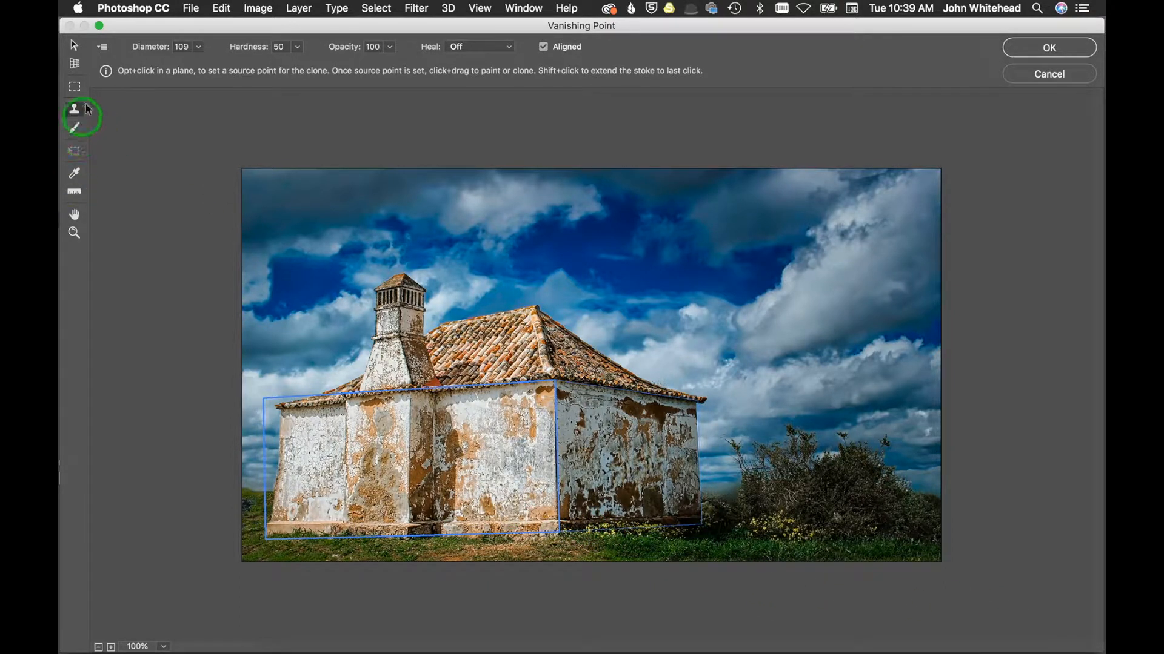
Step: Paint a healed black stroke with a 30 diameter Brush along the front wall's base and undo it
left_click(75, 128)
left_click(509, 47)
left_click(476, 59)
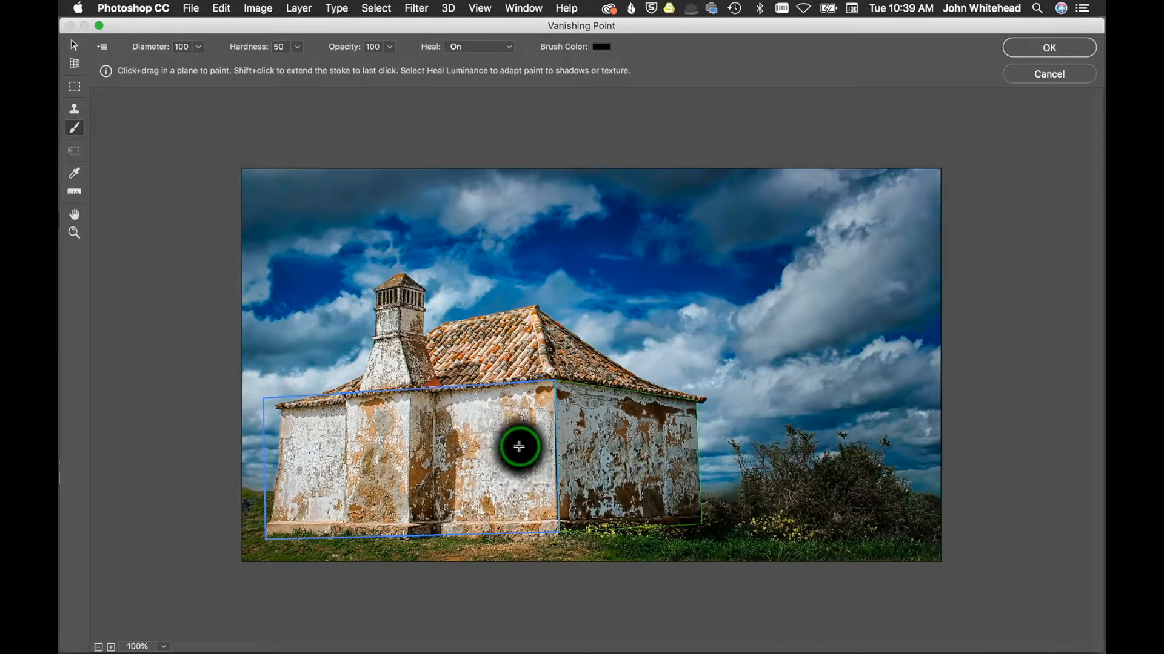
key("bracketleft")
key("bracketleft")
key("bracketleft")
key("bracketleft")
key("bracketleft")
key("bracketleft")
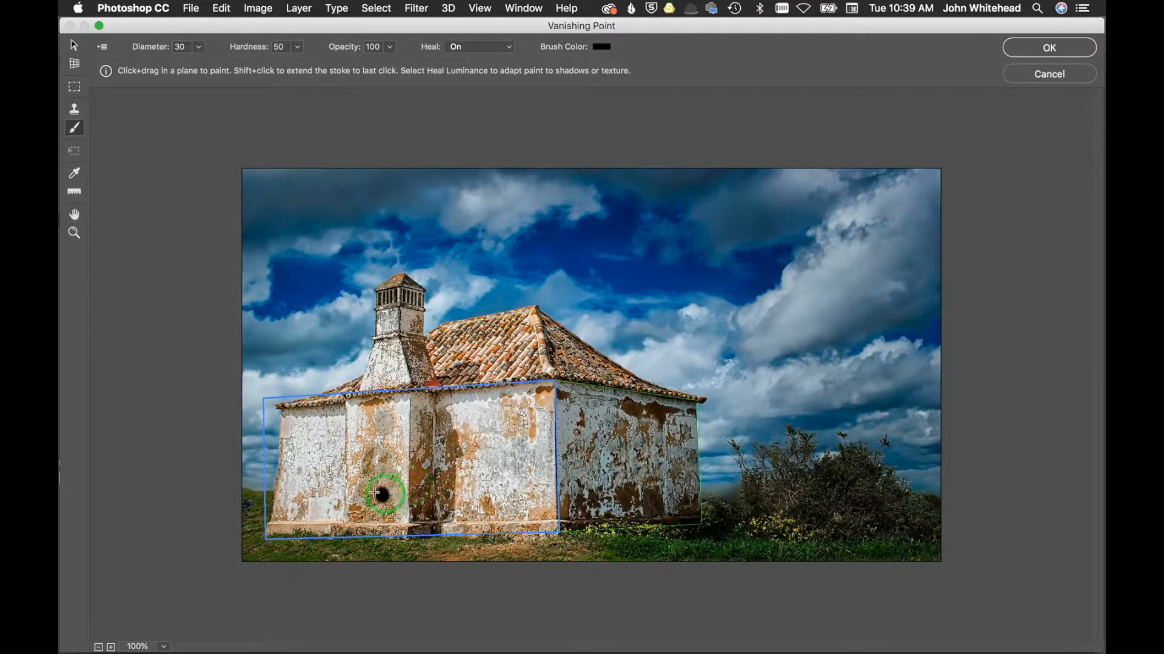
left_click(335, 501)
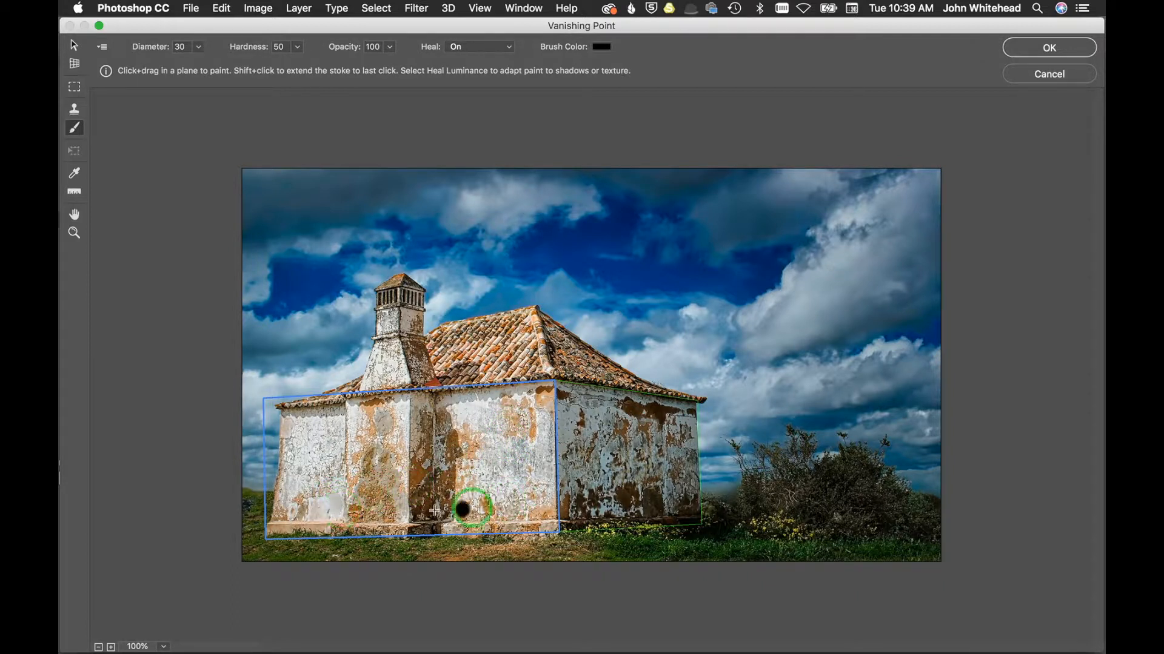
mouse_move(342, 502)
left_mouse_down()
mouse_move(332, 511)
mouse_move(387, 495)
left_mouse_up()
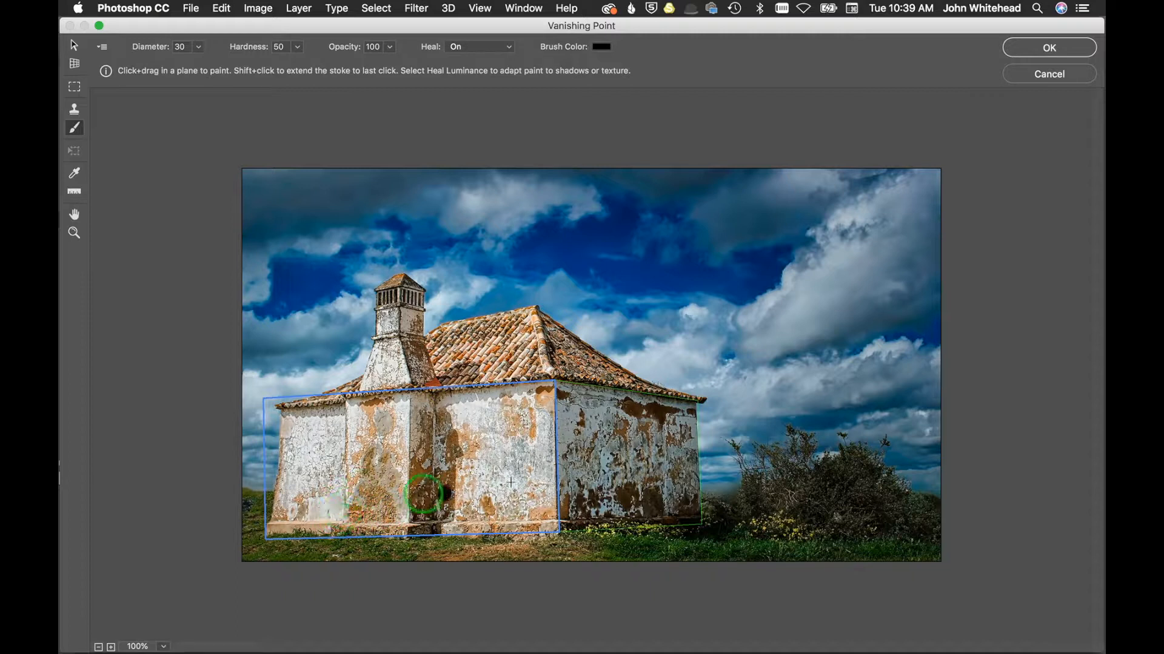
key("super+z")
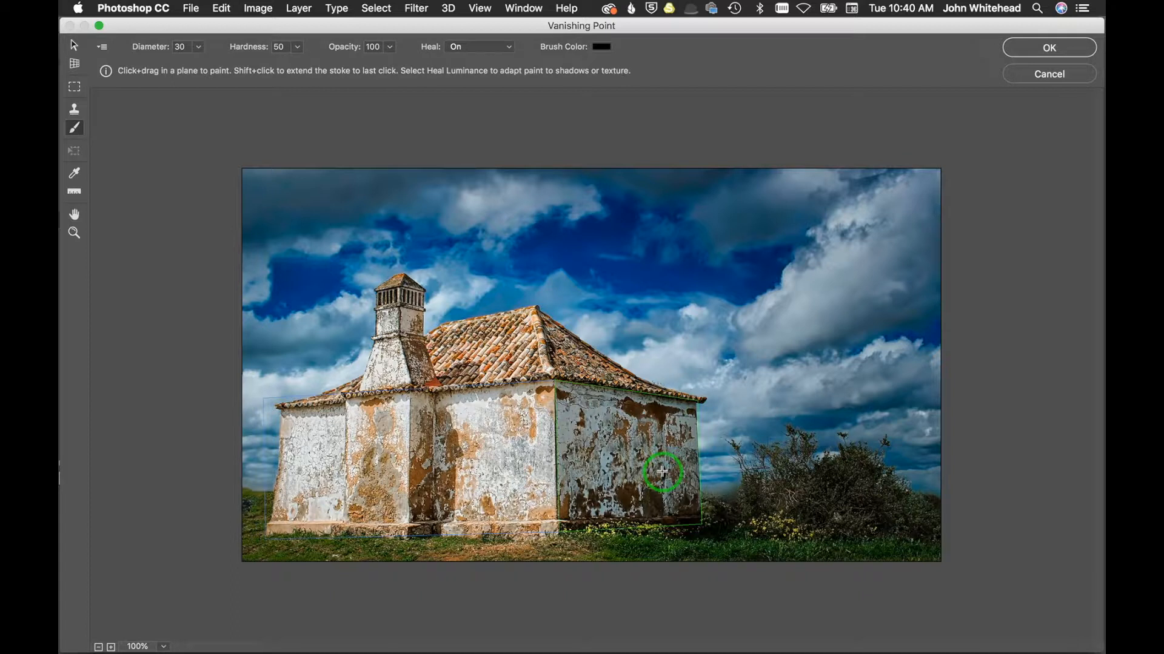
Step: Sample a new clone source on the right-hand wall with the Stamp tool and stamp near its left edge
left_click(74, 109)
left_click(604, 440, "alt")
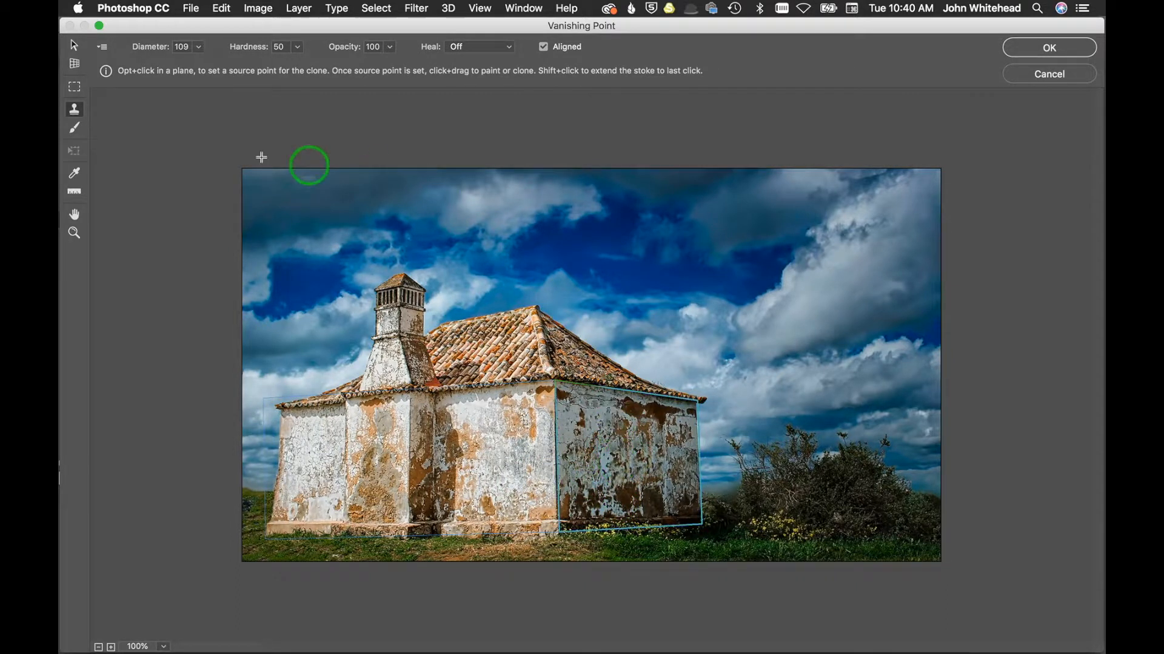
left_click(76, 112)
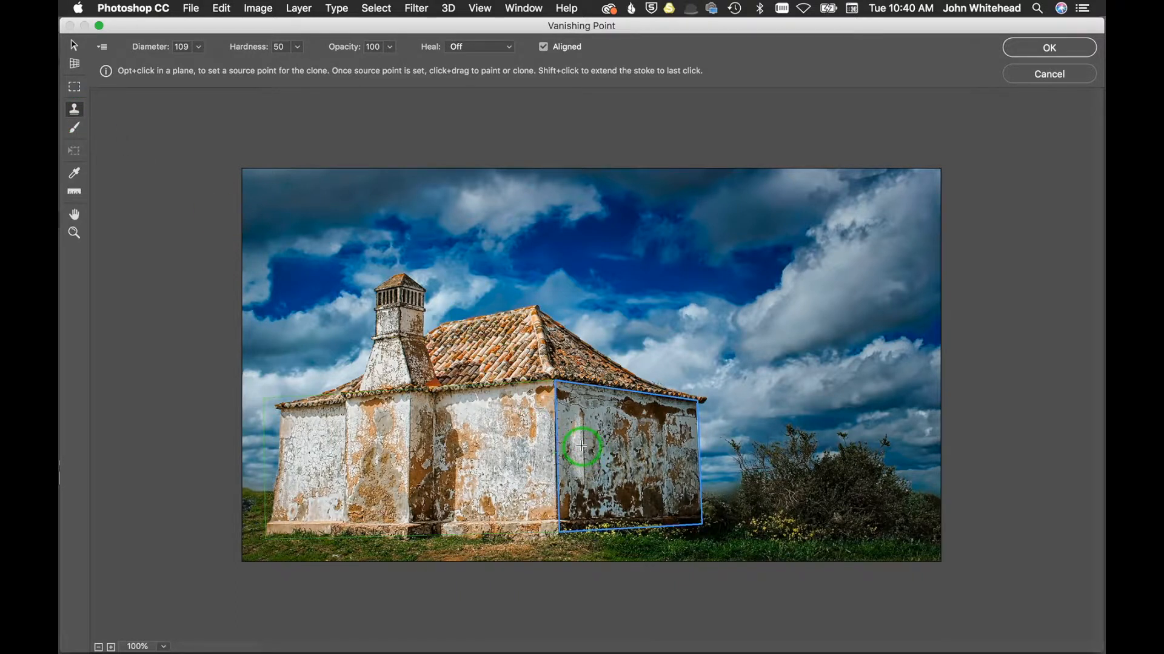
left_click_drag(581, 446, 575, 444)
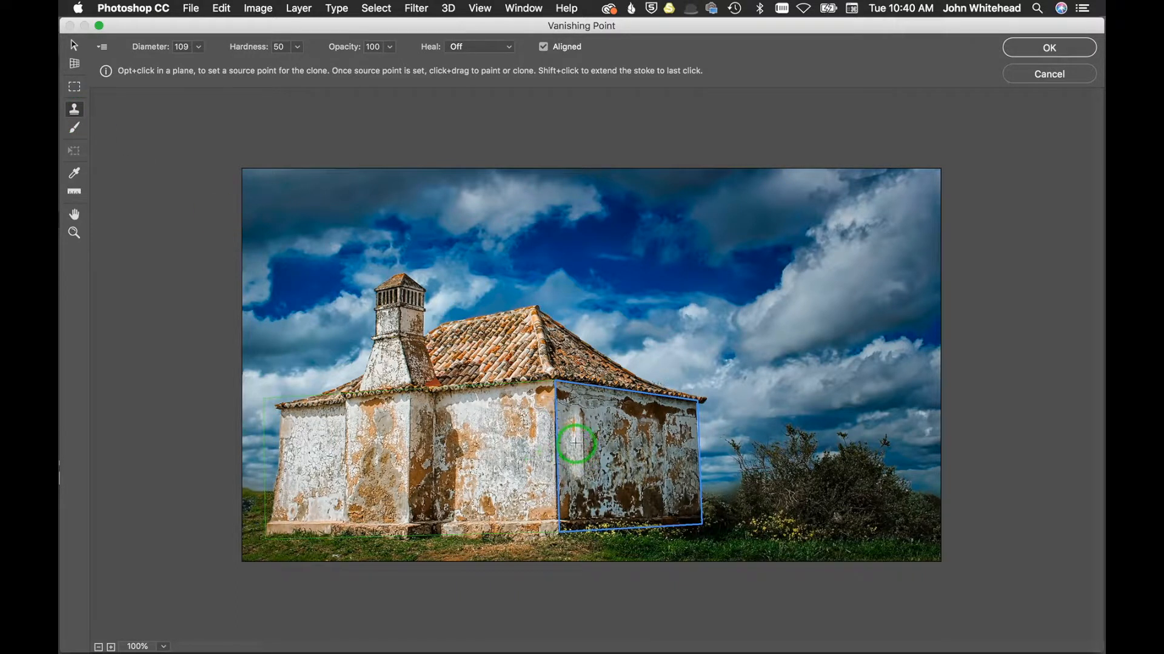